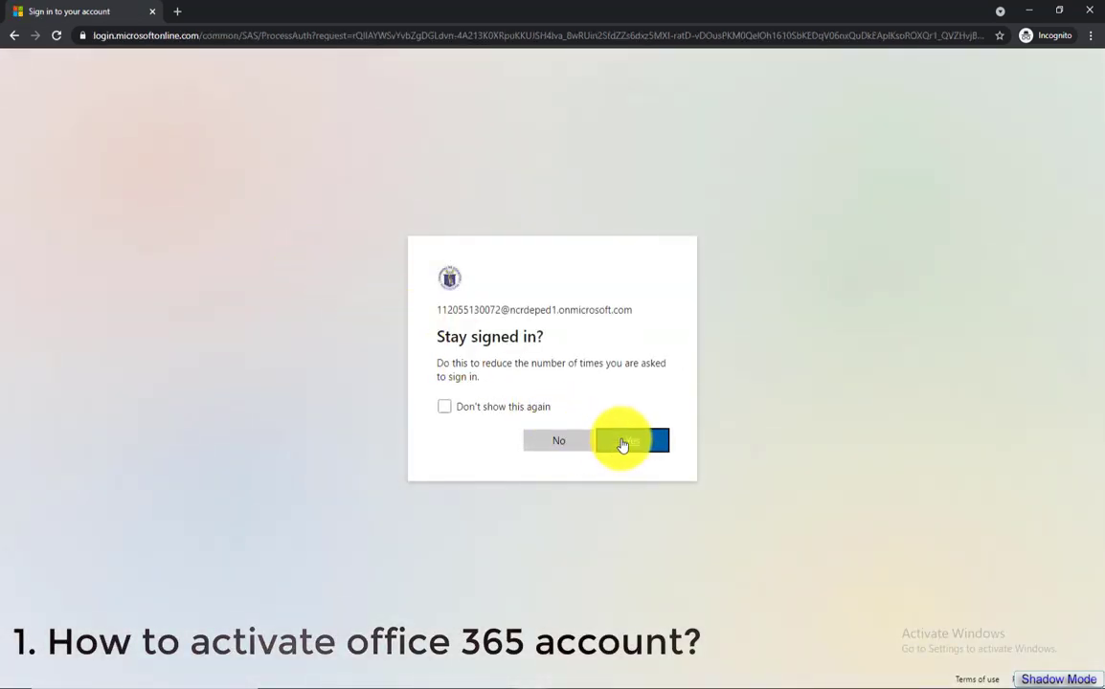
Answer Yes to 'Stay signed in?' to reach the Office home welcome screen
{"action": "left_click", "coordinate": [622, 443]}
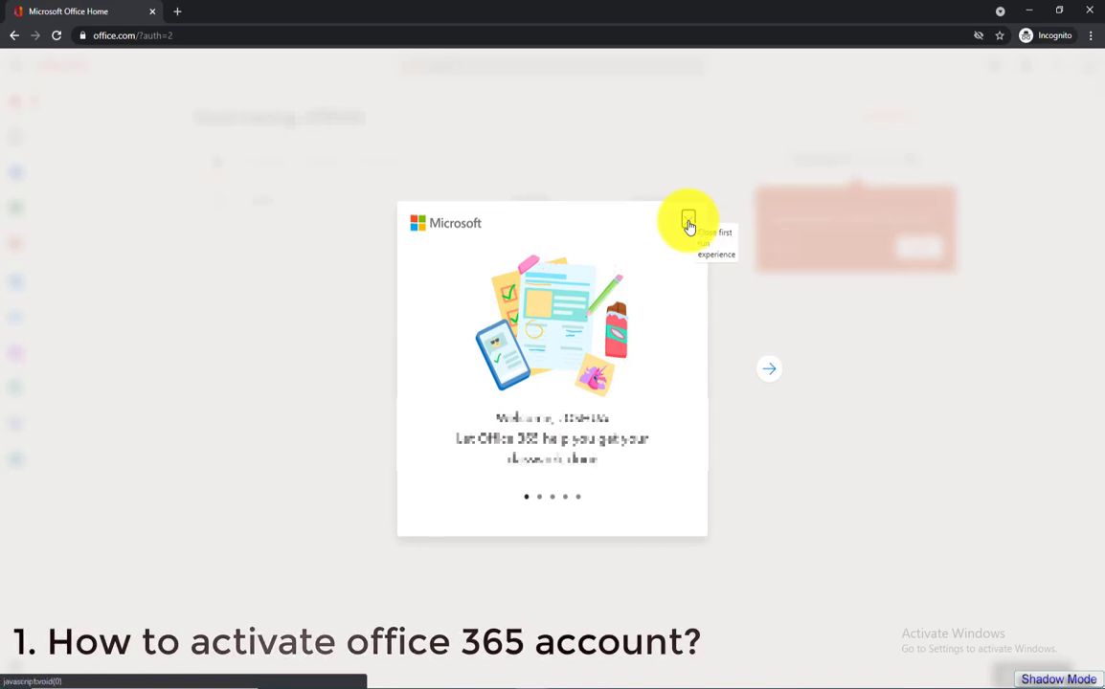
Close the Office home first-run welcome tour
{"action": "left_click", "coordinate": [689, 223]}
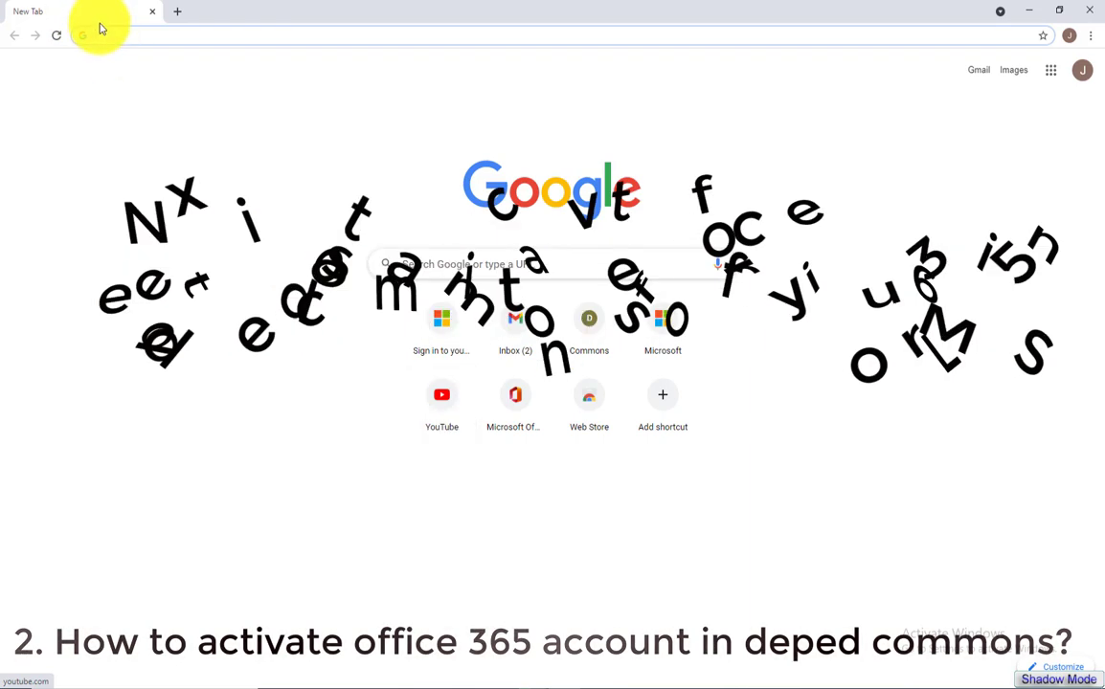
Load lms.deped.gov.ph, open the Caloocan City NCR-1 LMS, and pick DepEd Commons Students login
{"action": "left_click", "coordinate": [112, 34]}
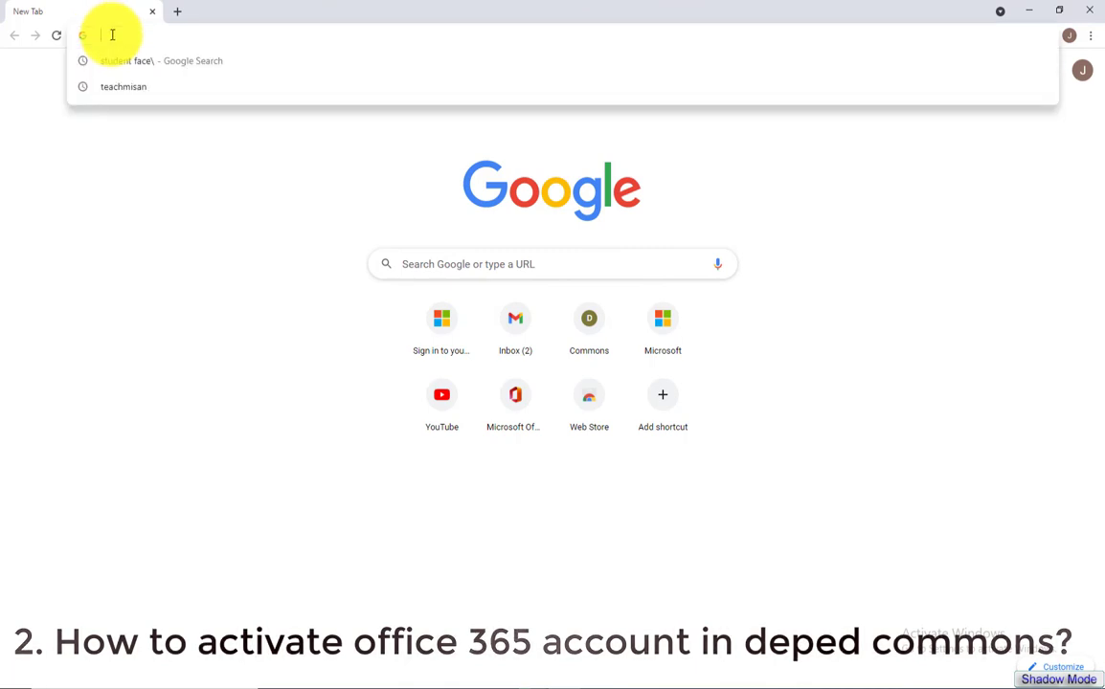
{"action": "type", "text": "lms.depe"}
{"action": "key", "text": "Return"}
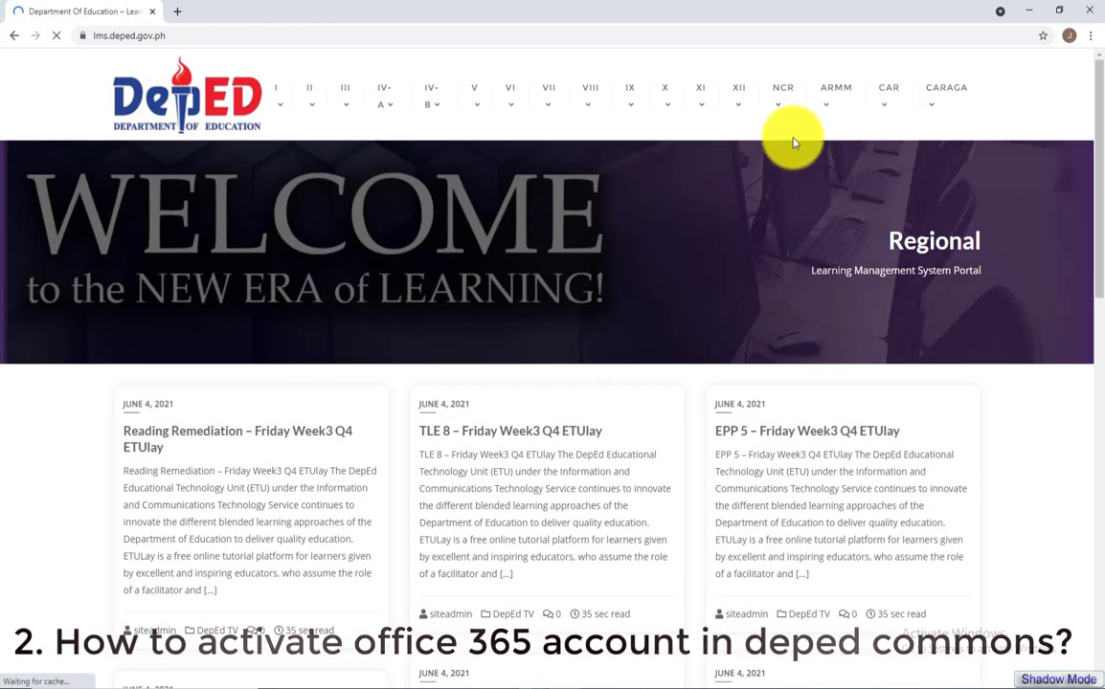
{"action": "mouse_move", "coordinate": [789, 125]}
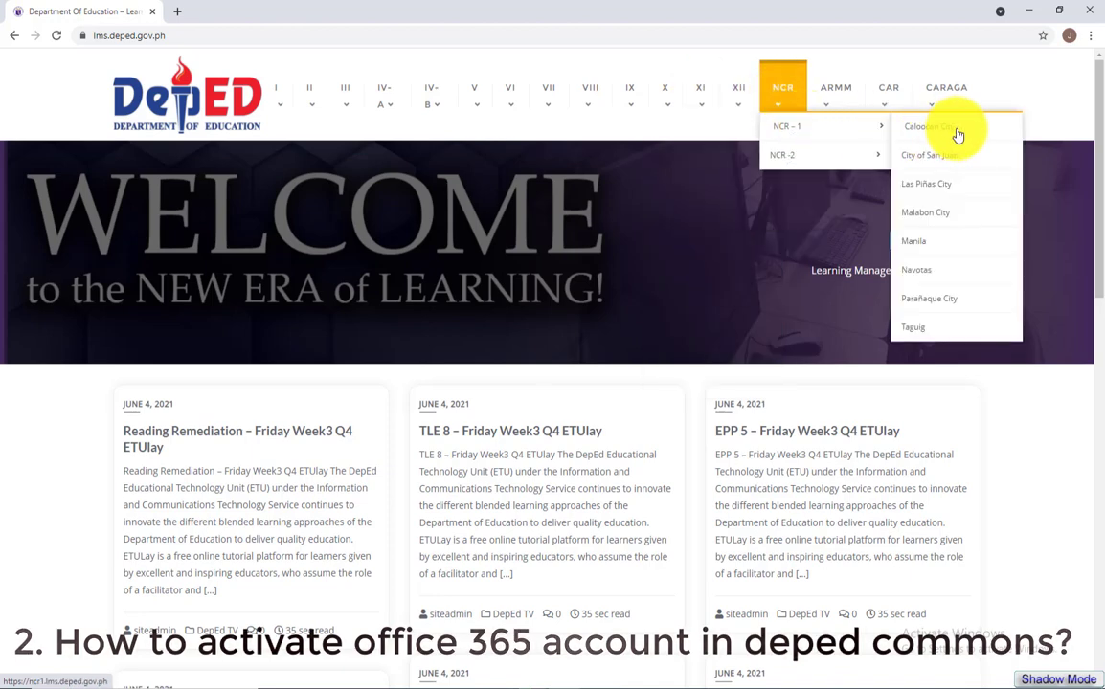
{"action": "left_click", "coordinate": [952, 129]}
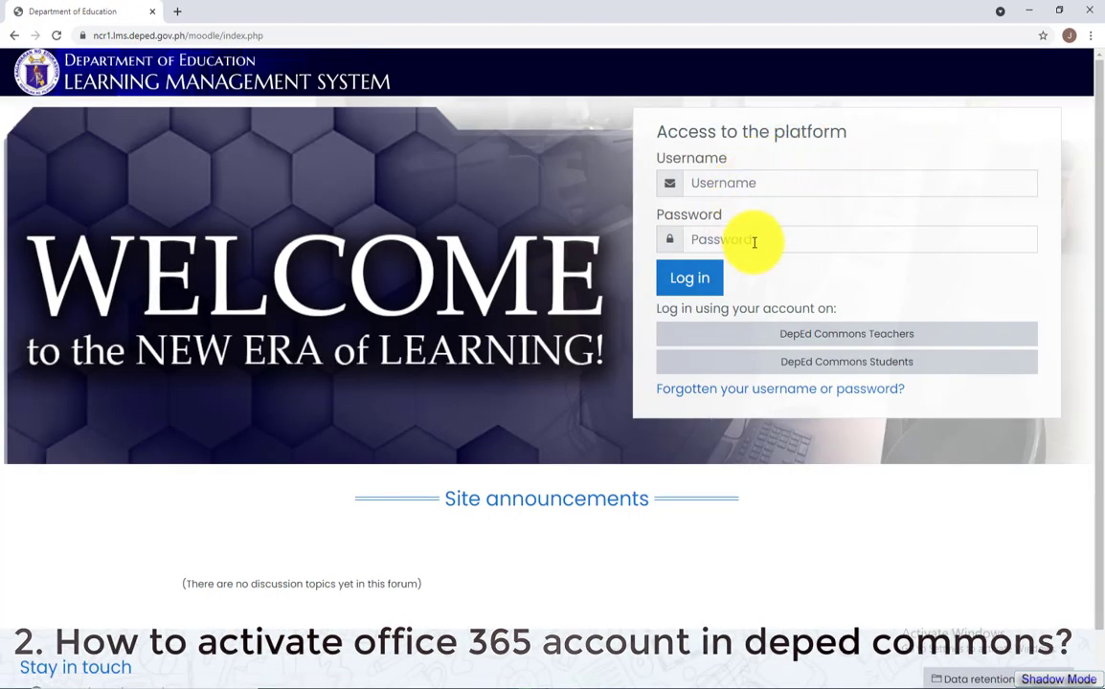
{"action": "left_click", "coordinate": [893, 368]}
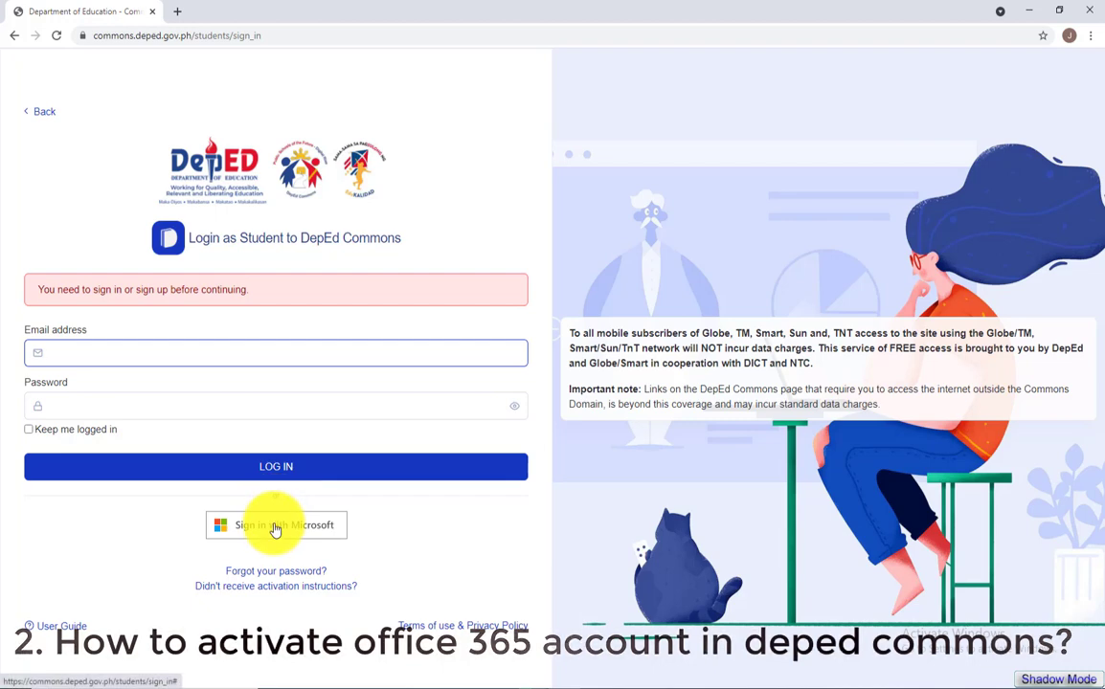
Sign in with Microsoft, selecting NCR-1 as the tenant
{"action": "left_click", "coordinate": [275, 528]}
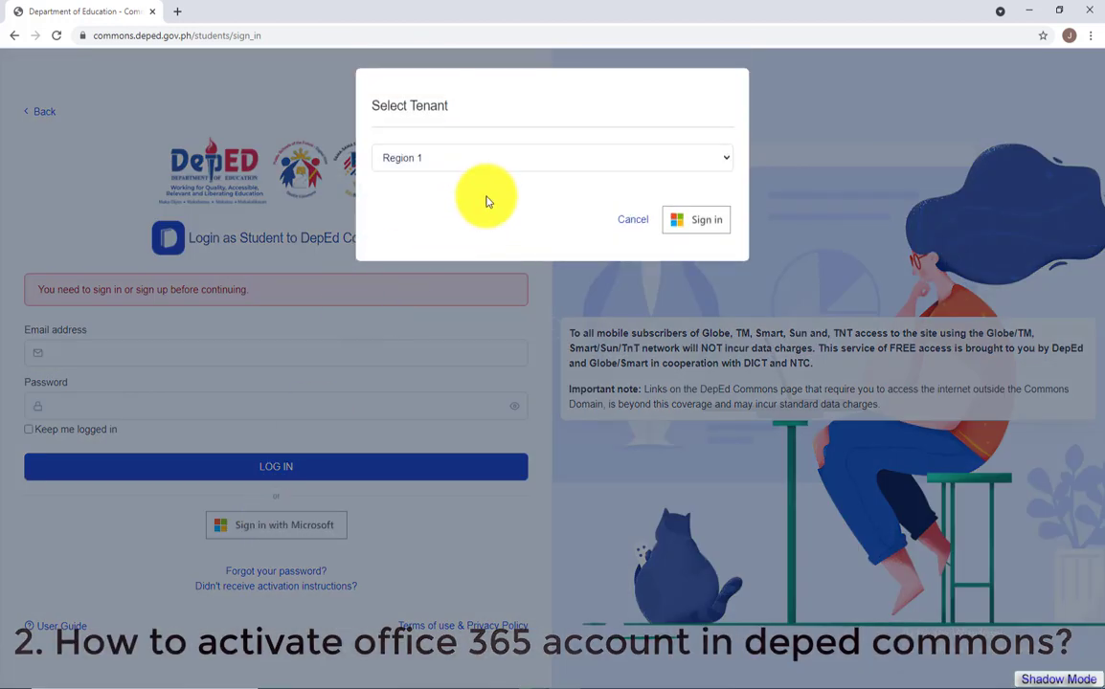
{"action": "left_click", "coordinate": [723, 159]}
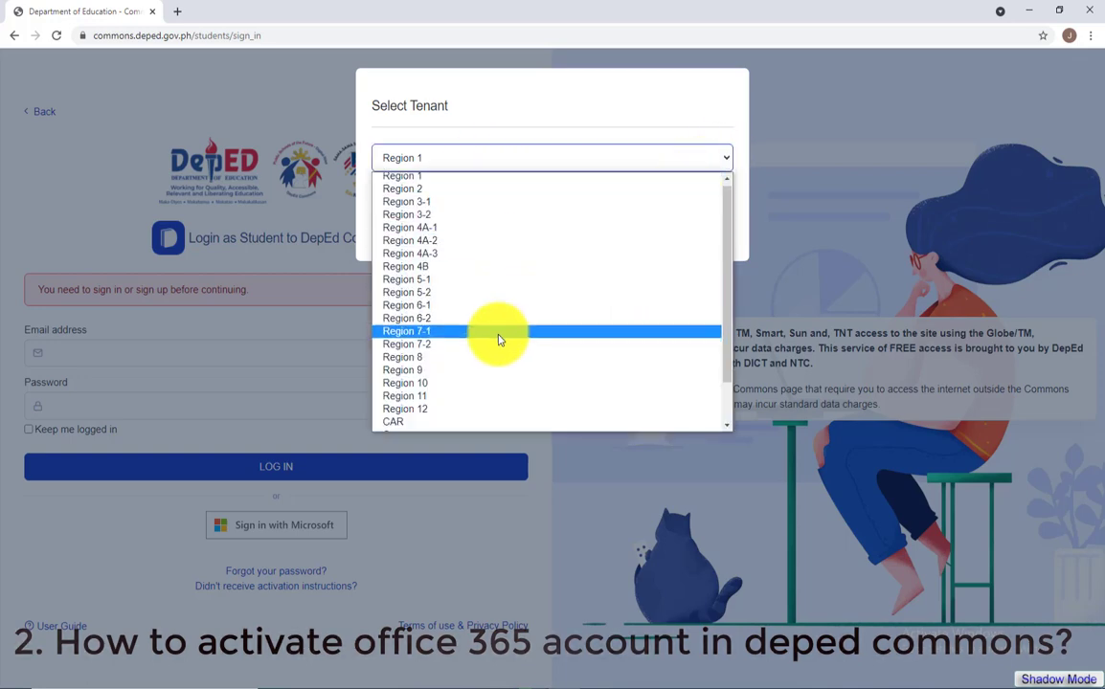
{"action": "scroll", "coordinate": [483, 356], "scroll_direction": "down", "scroll_amount": 2}
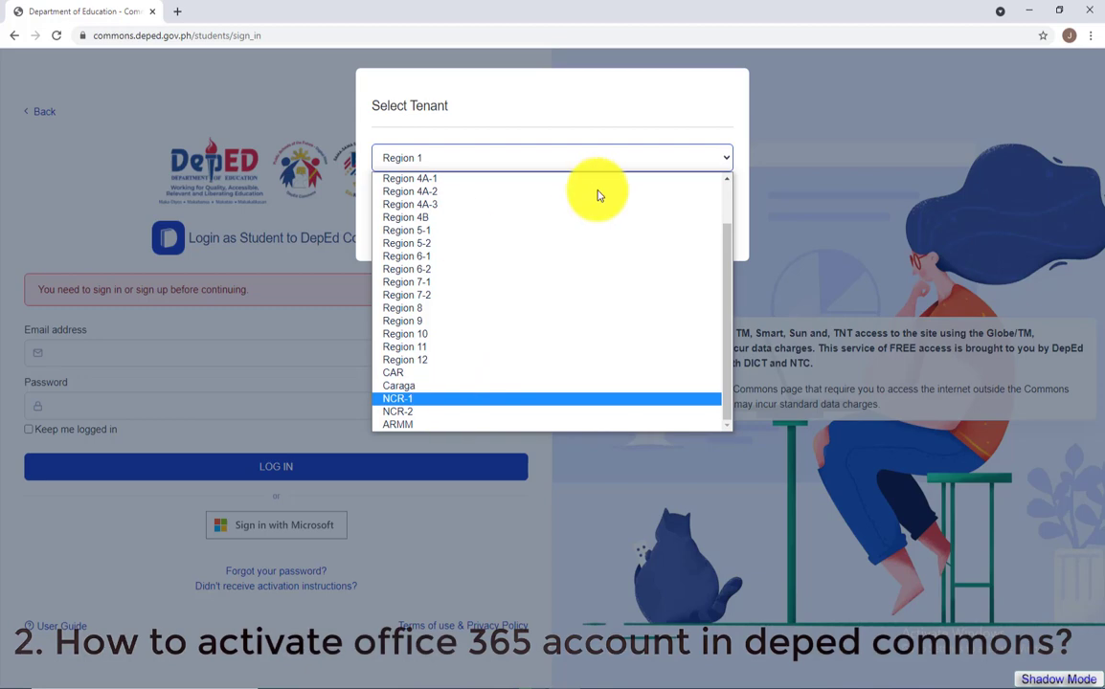
{"action": "key", "text": "Return"}
{"action": "left_click", "coordinate": [697, 226]}
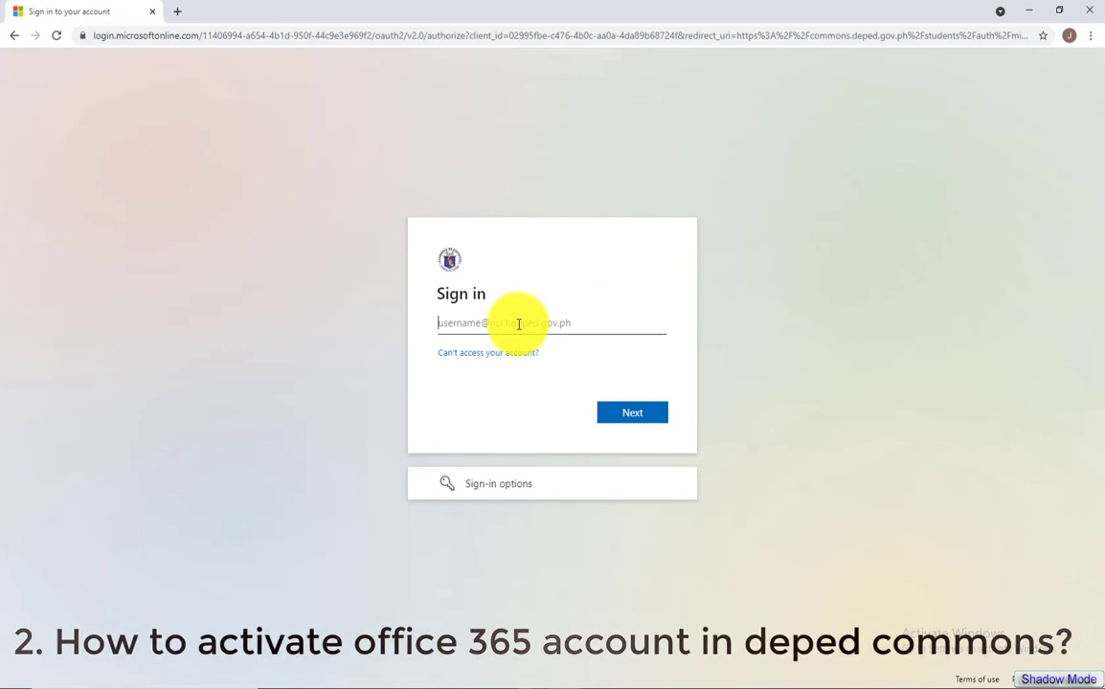
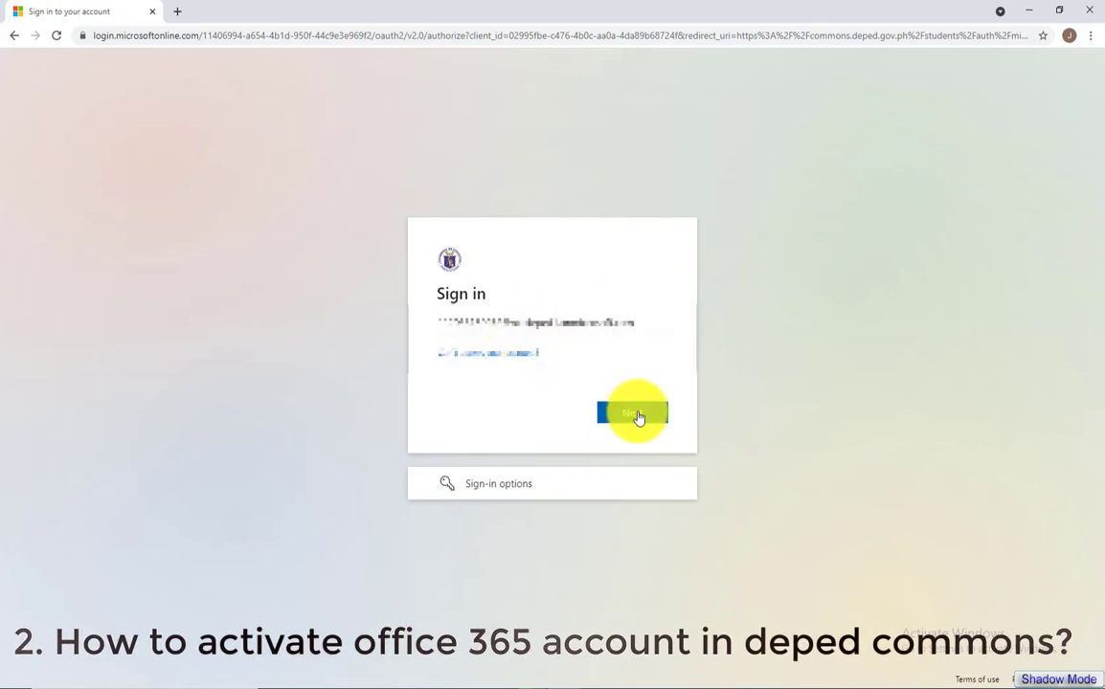
Sign in with the DepEd account's e-mail address and password
{"action": "left_click", "coordinate": [639, 418]}
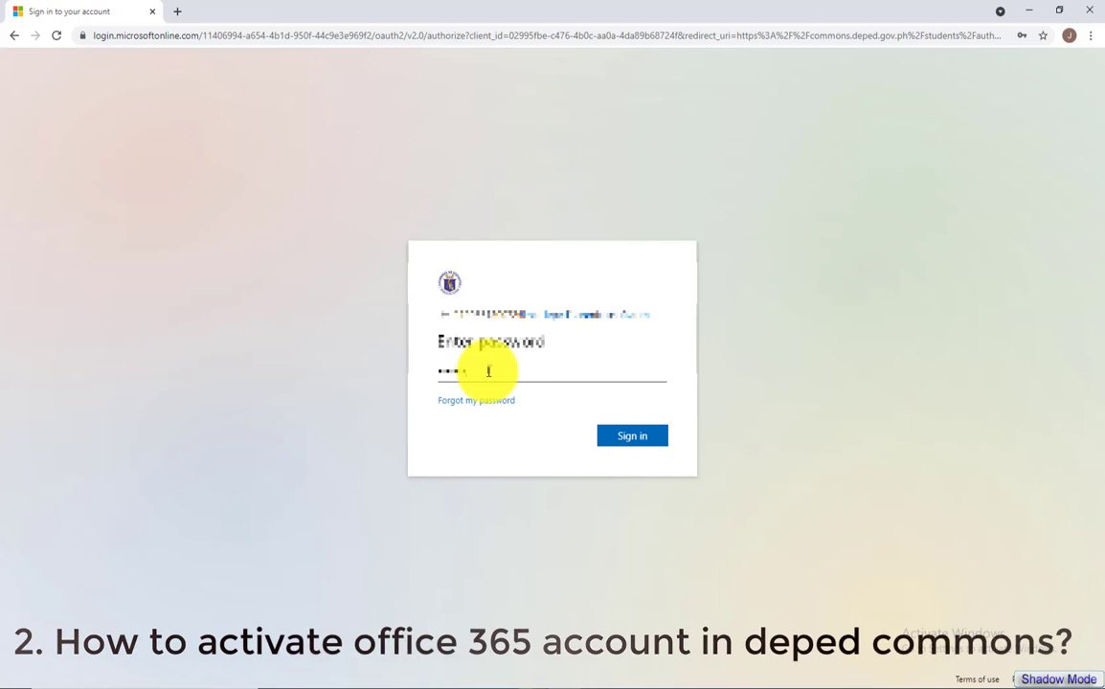
{"action": "key", "text": "Return"}
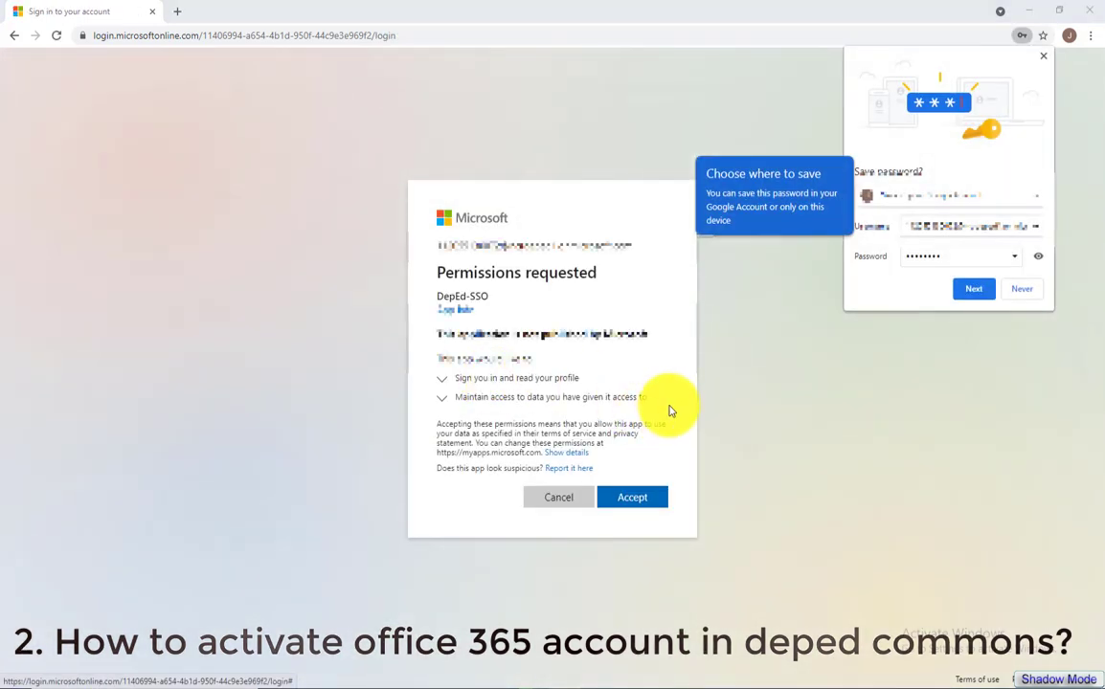
Accept the app permissions, save the password to the Google Account, and authorize NCR1 LMS
{"action": "left_click", "coordinate": [642, 493]}
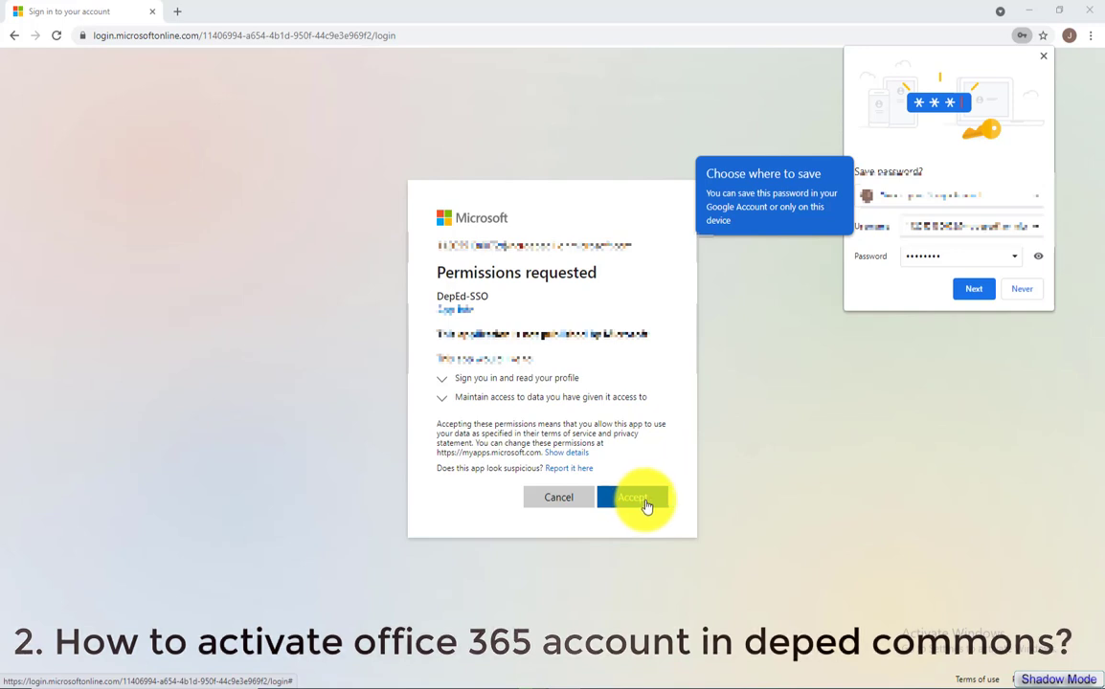
{"action": "left_click", "coordinate": [982, 294]}
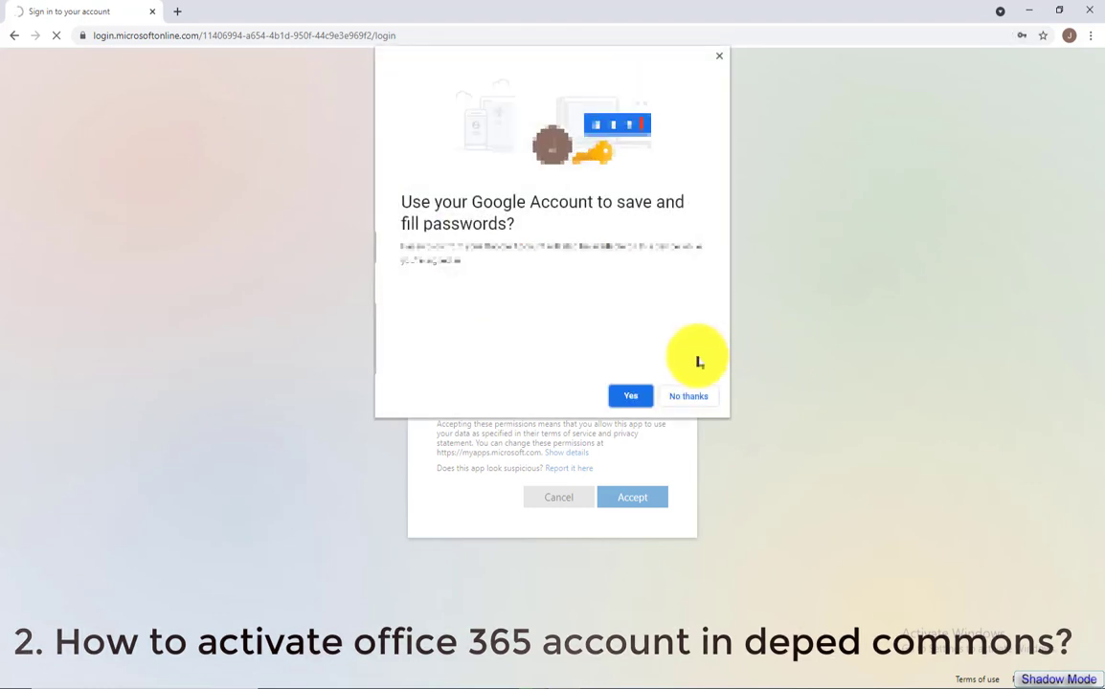
{"action": "left_click", "coordinate": [640, 400]}
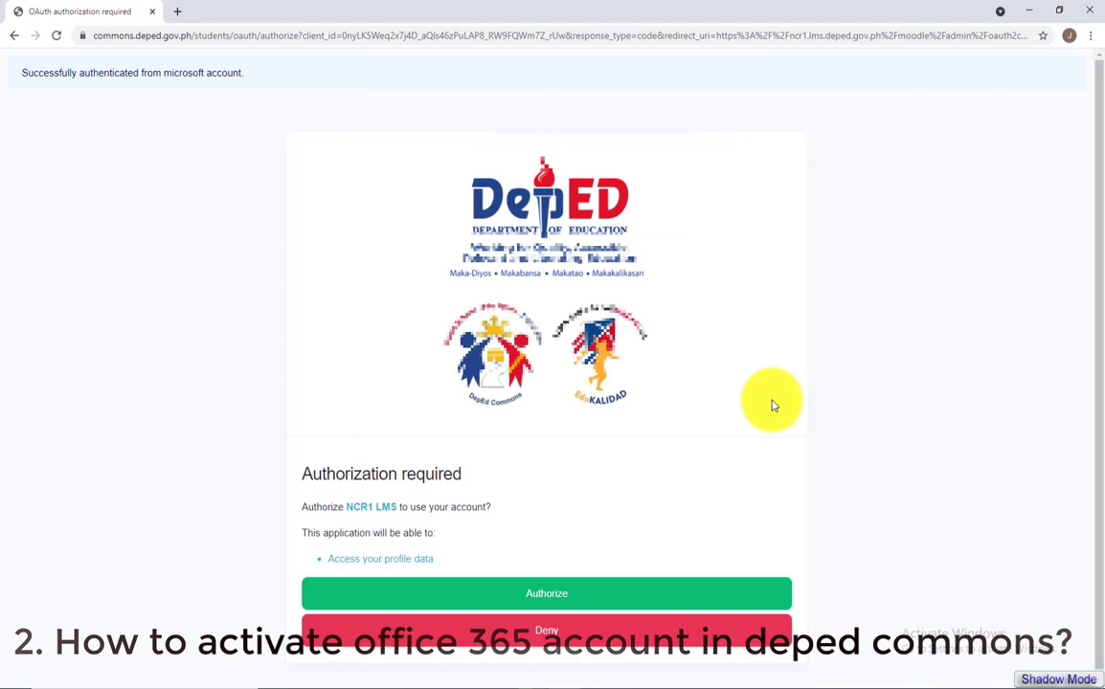
{"action": "left_click", "coordinate": [572, 599]}
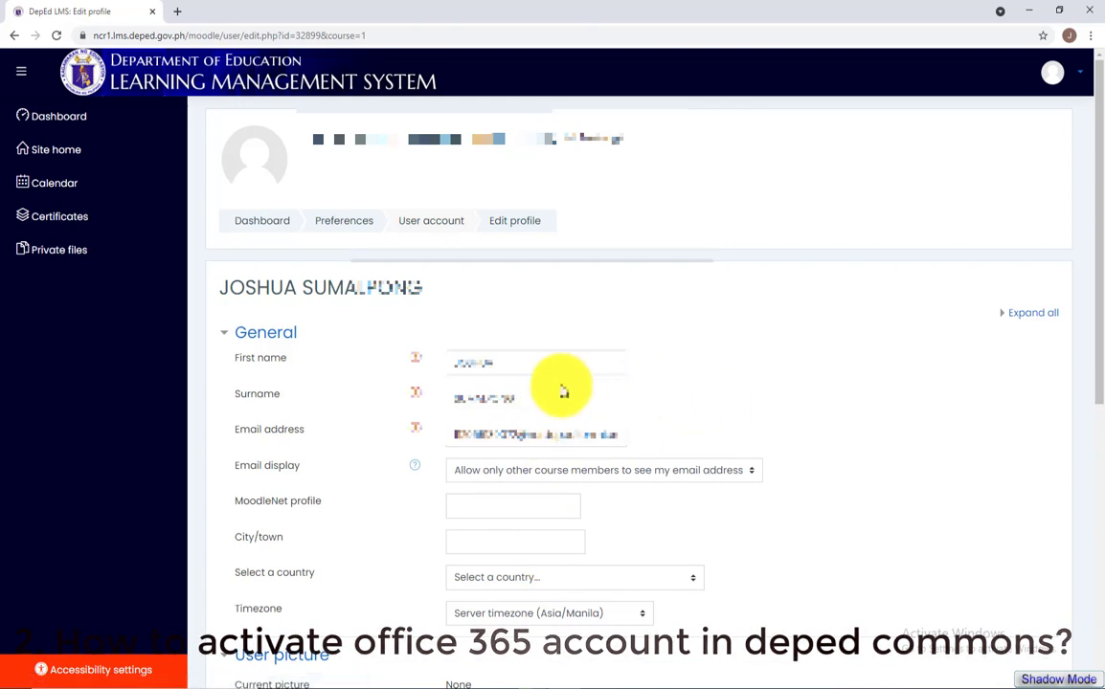
Review the name and e-mail fields, fill in the city/town, and set the country to Philippines
{"action": "left_click", "coordinate": [506, 365]}
{"action": "left_click", "coordinate": [528, 399]}
{"action": "left_click", "coordinate": [546, 432]}
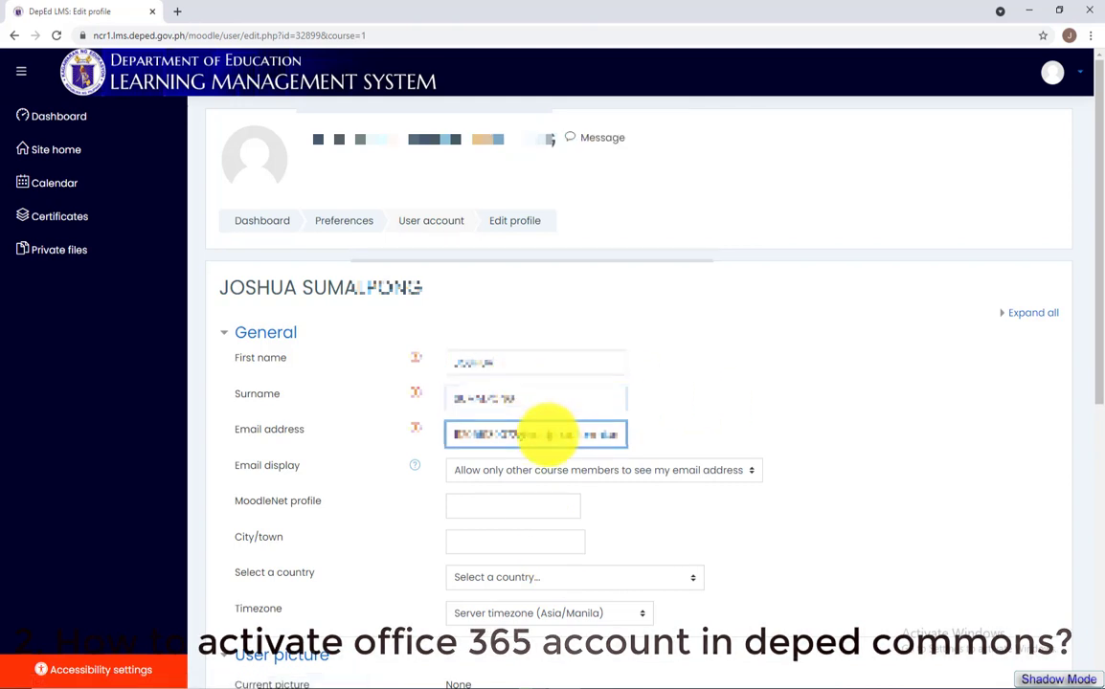
{"action": "left_click", "coordinate": [513, 502]}
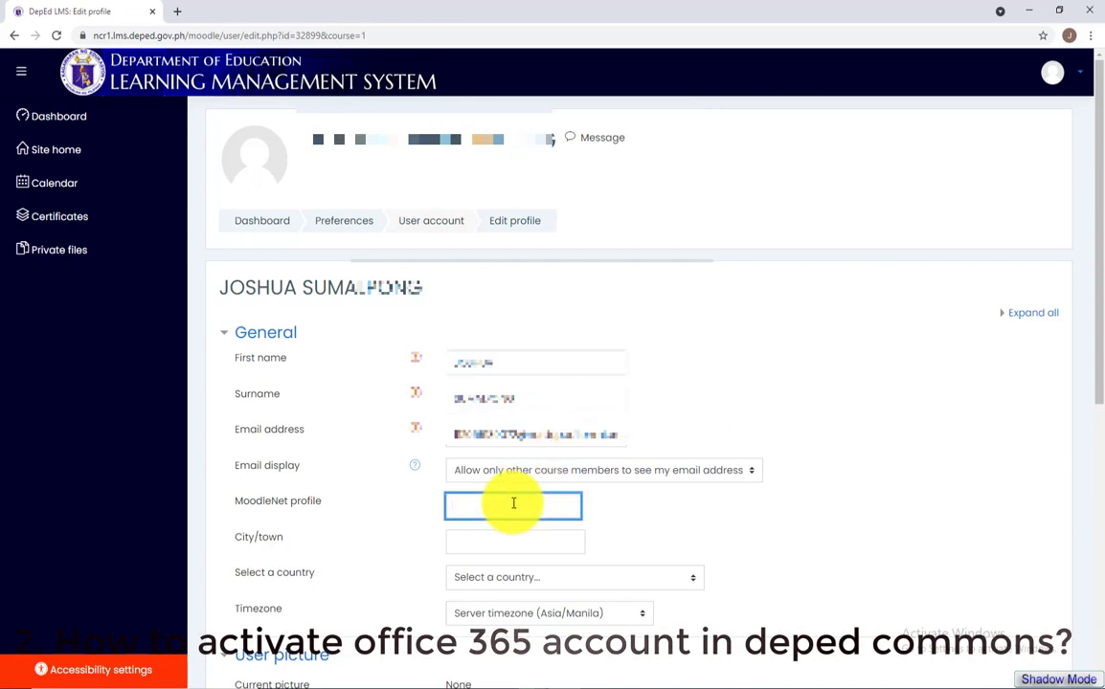
{"action": "scroll", "coordinate": [513, 503], "scroll_direction": "down", "scroll_amount": 3}
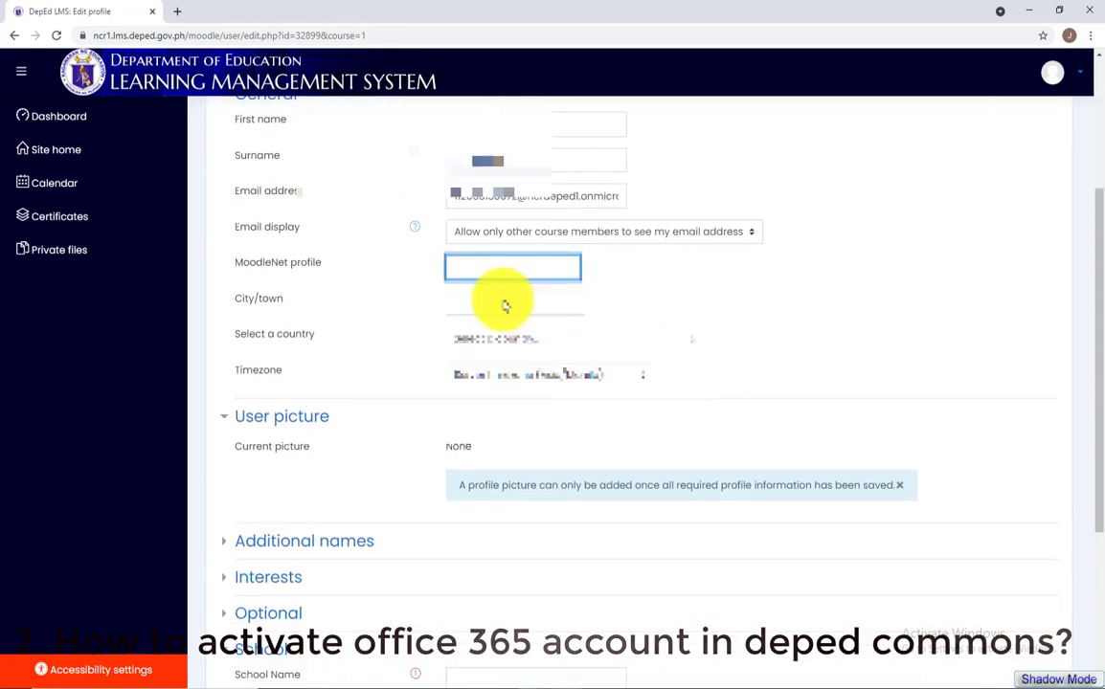
{"action": "left_click", "coordinate": [494, 268]}
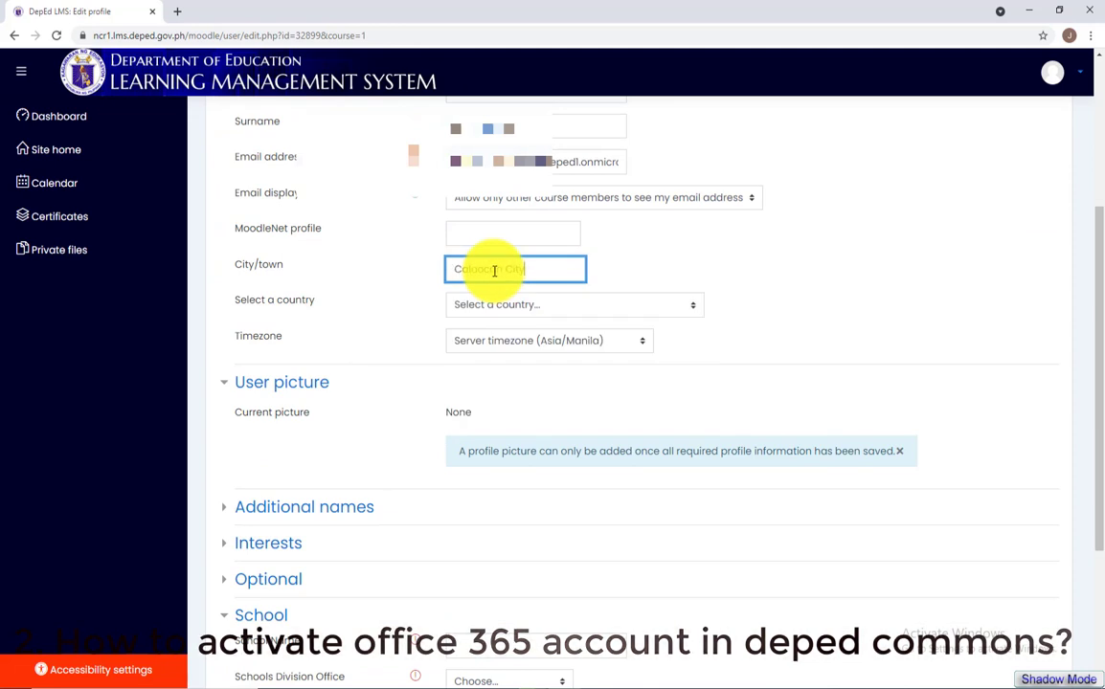
{"action": "left_click", "coordinate": [542, 307]}
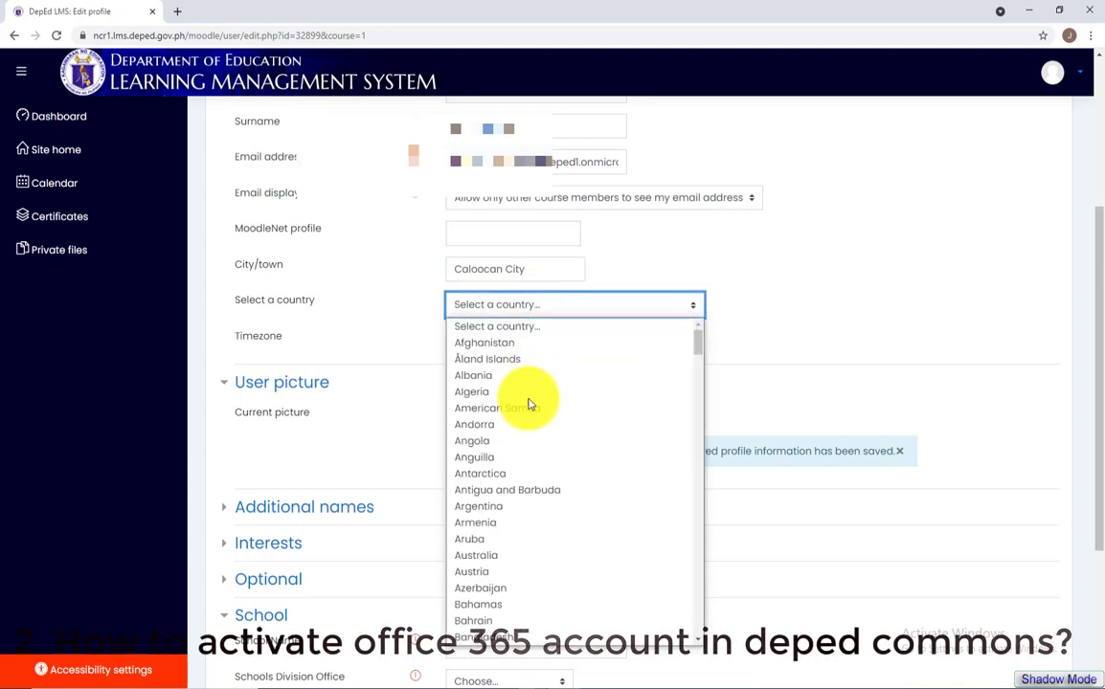
{"action": "scroll", "coordinate": [530, 409], "scroll_direction": "down", "scroll_amount": 20}
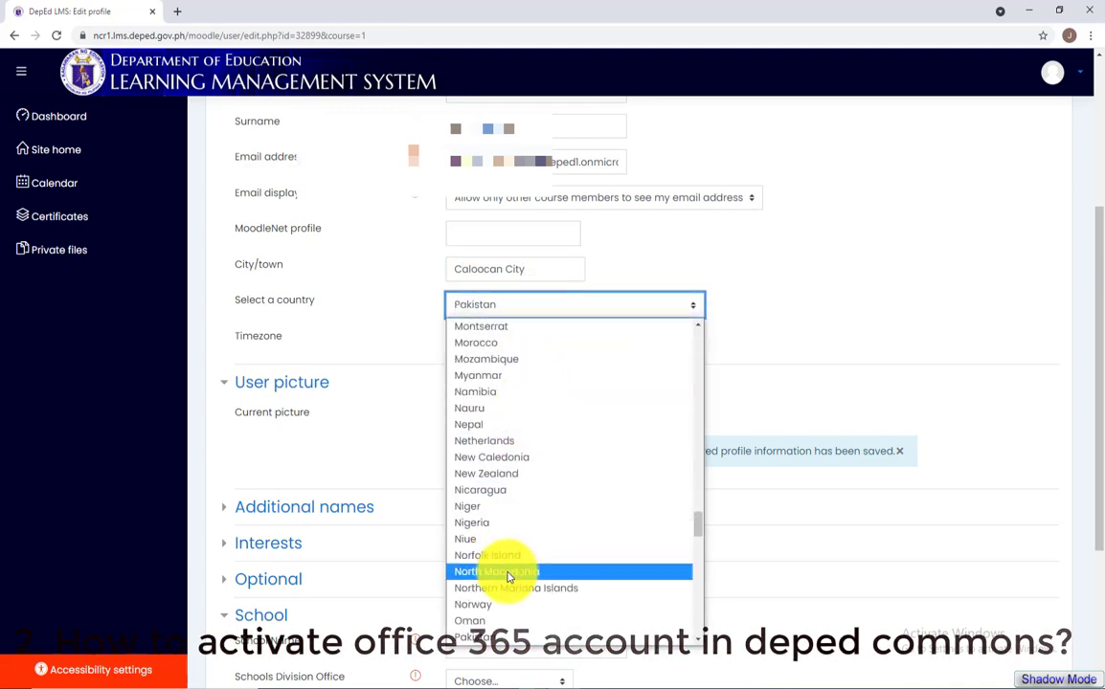
{"action": "scroll", "coordinate": [498, 564], "scroll_direction": "down", "scroll_amount": 5}
{"action": "left_click", "coordinate": [489, 346]}
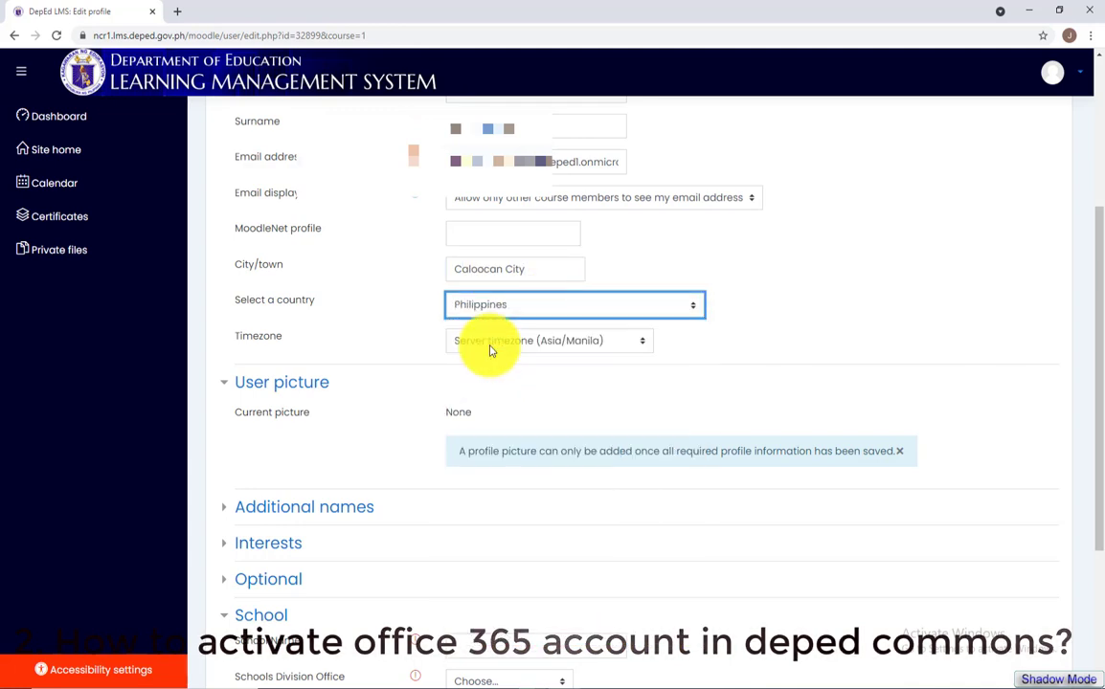
{"action": "left_click", "coordinate": [490, 347]}
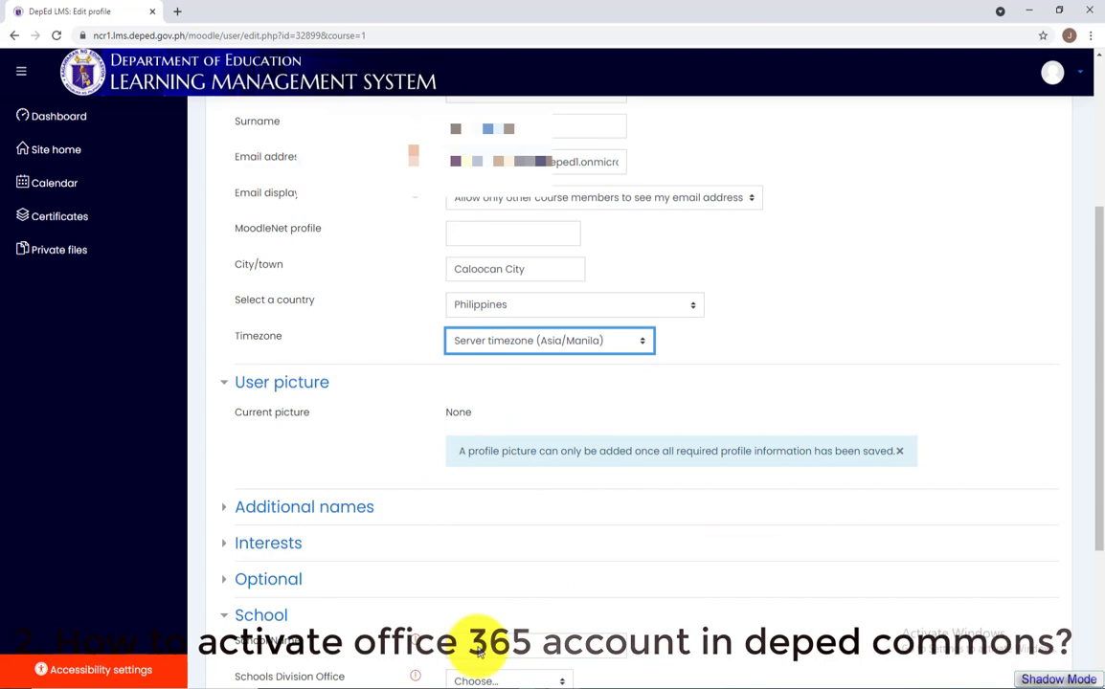
{"action": "scroll", "coordinate": [479, 651], "scroll_direction": "down", "scroll_amount": 5}
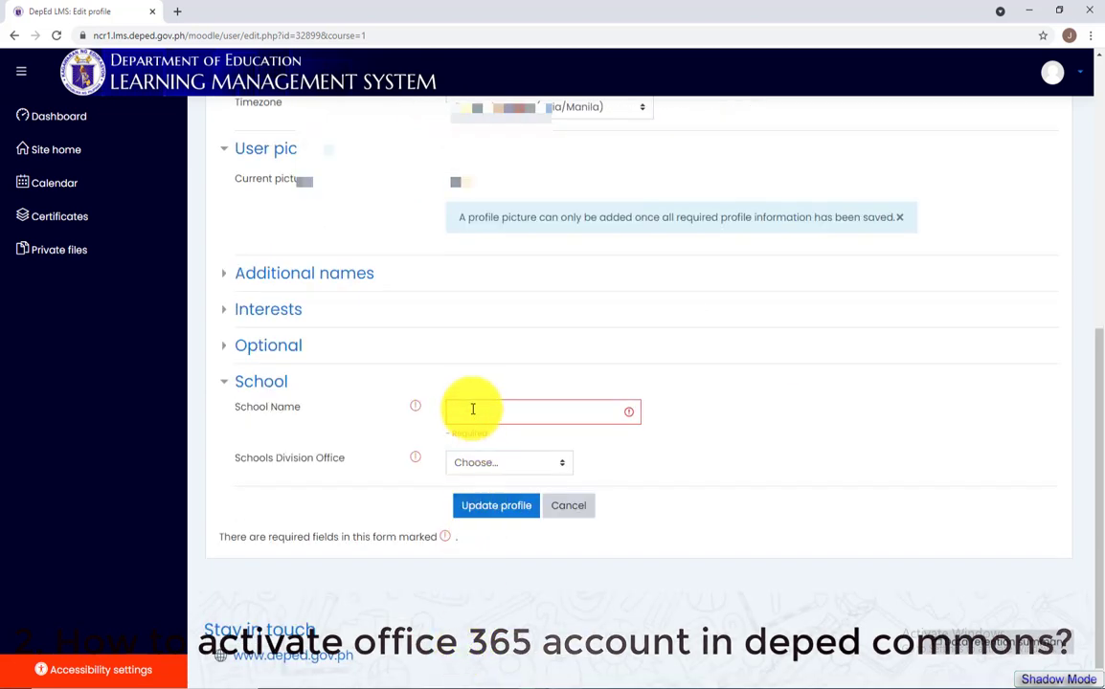
Enter Amparo High School as school name, choose SDO Caloocan City, and update the profile
{"action": "left_click", "coordinate": [473, 409]}
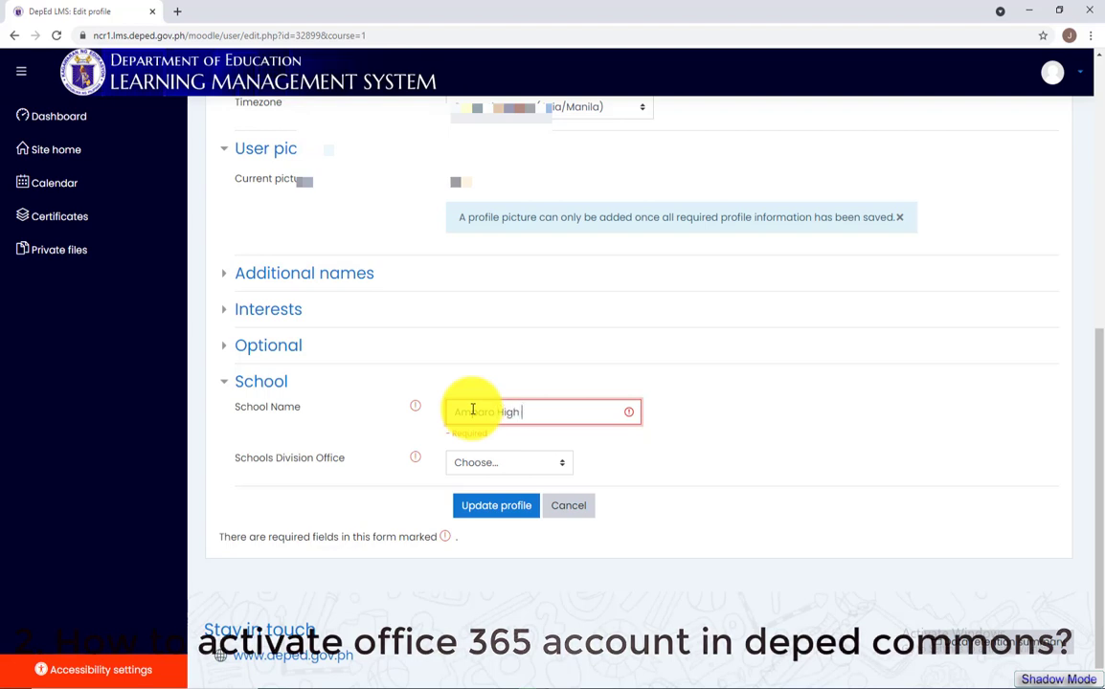
{"action": "left_click", "coordinate": [517, 460]}
{"action": "left_click", "coordinate": [541, 493]}
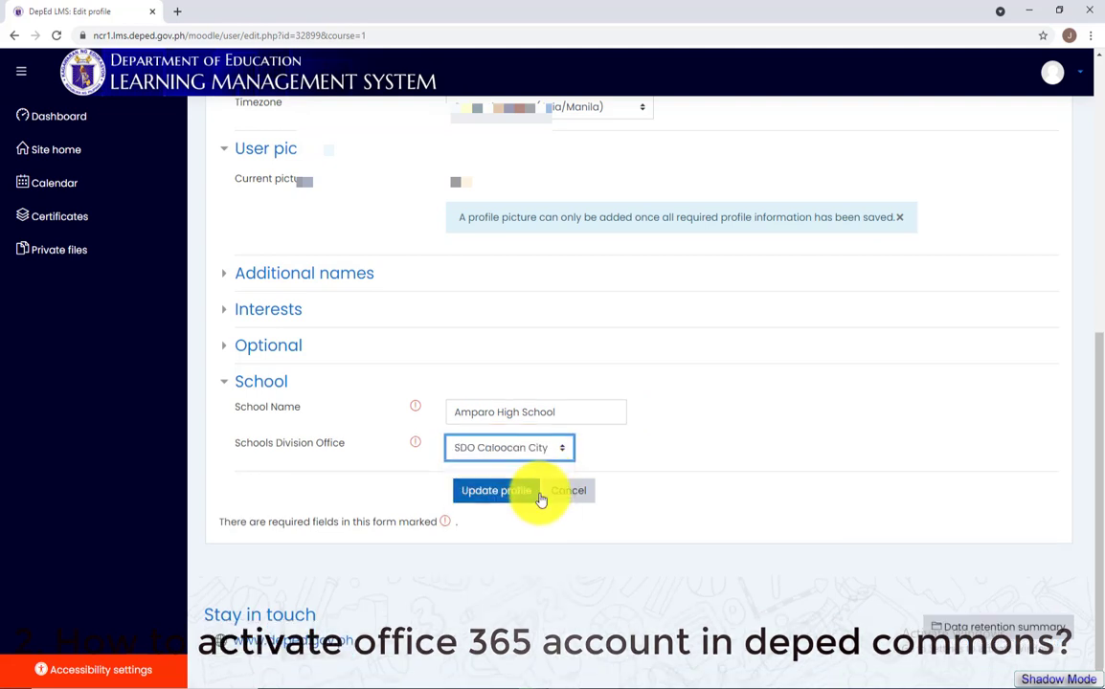
{"action": "left_click", "coordinate": [505, 496]}
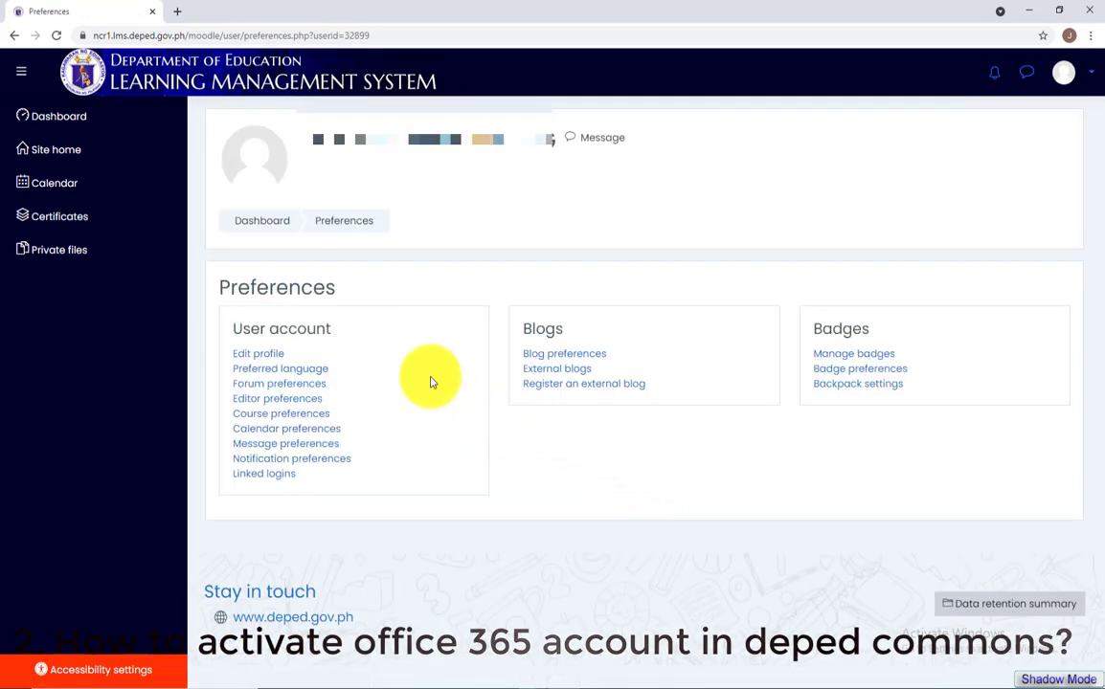
Go to the site's course categories and expand the full list of Caloocan City schools
{"action": "left_click", "coordinate": [260, 174]}
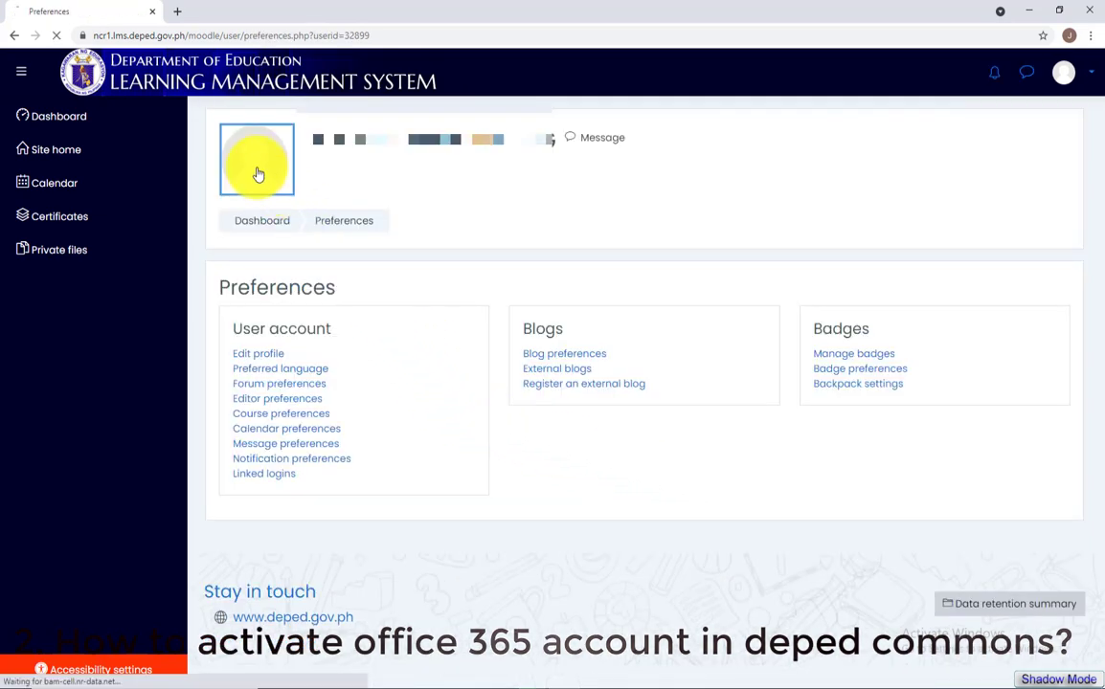
{"action": "left_click", "coordinate": [91, 129]}
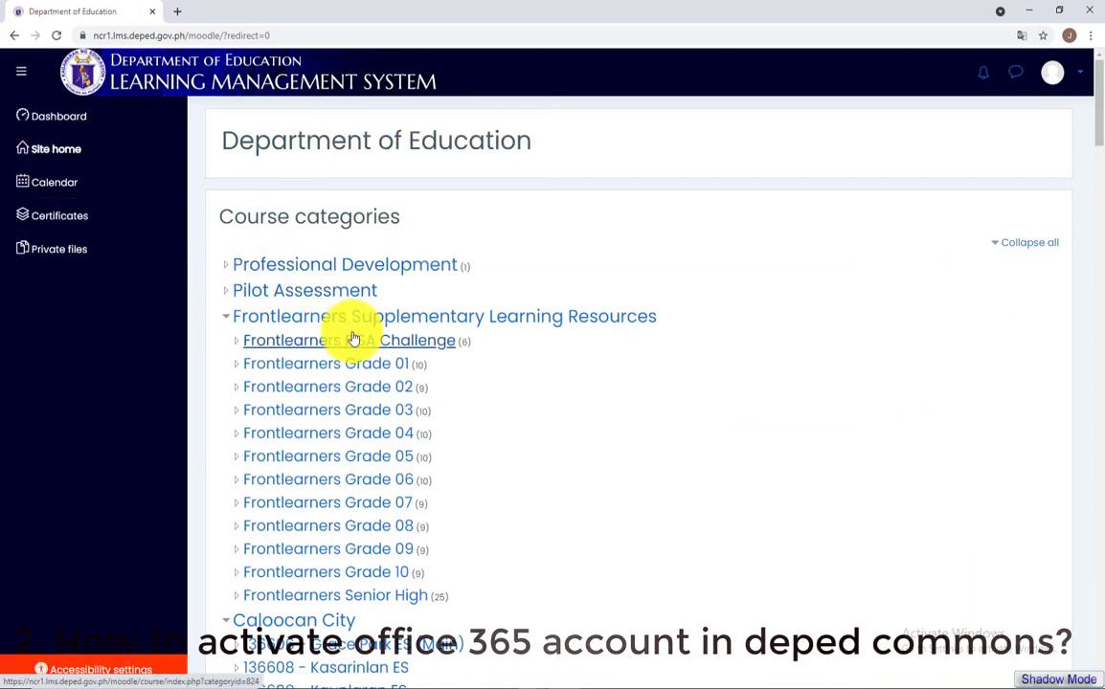
{"action": "scroll", "coordinate": [353, 341], "scroll_direction": "down", "scroll_amount": 3}
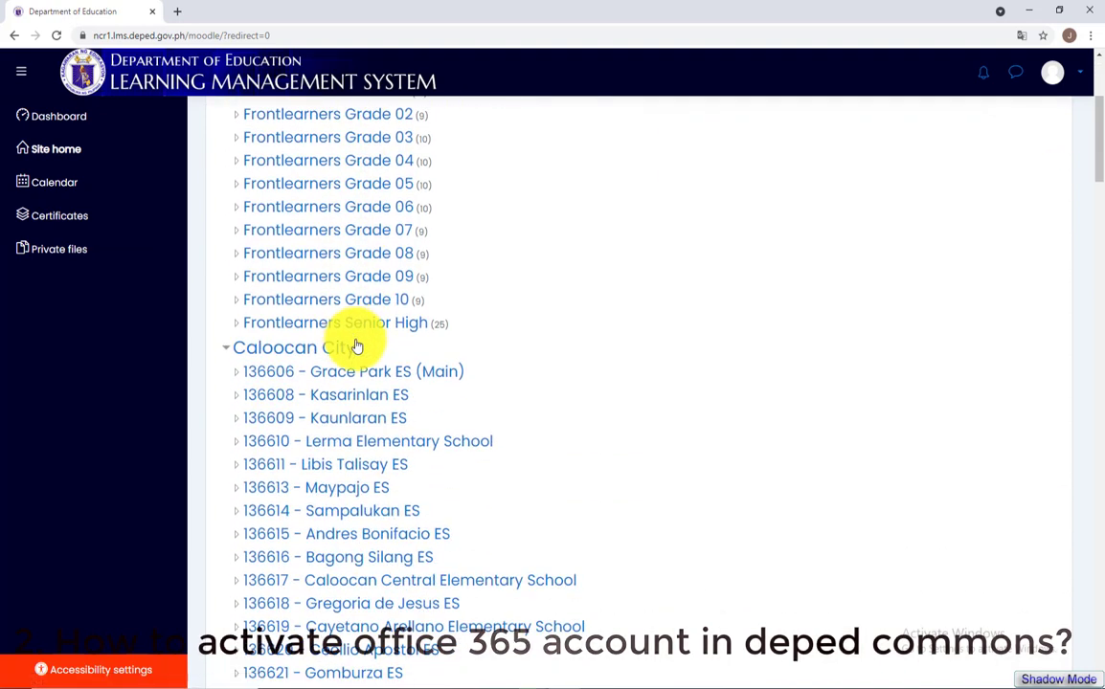
{"action": "scroll", "coordinate": [373, 444], "scroll_direction": "down", "scroll_amount": 4}
{"action": "scroll", "coordinate": [371, 446], "scroll_direction": "up", "scroll_amount": 2}
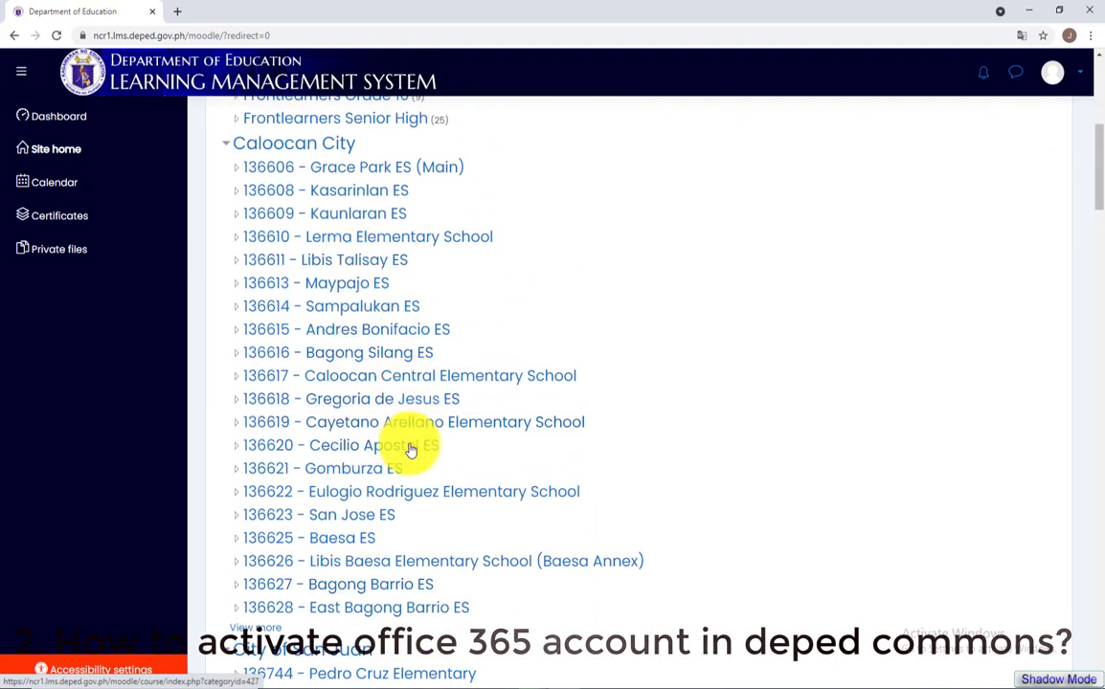
{"action": "scroll", "coordinate": [384, 493], "scroll_direction": "down", "scroll_amount": 1}
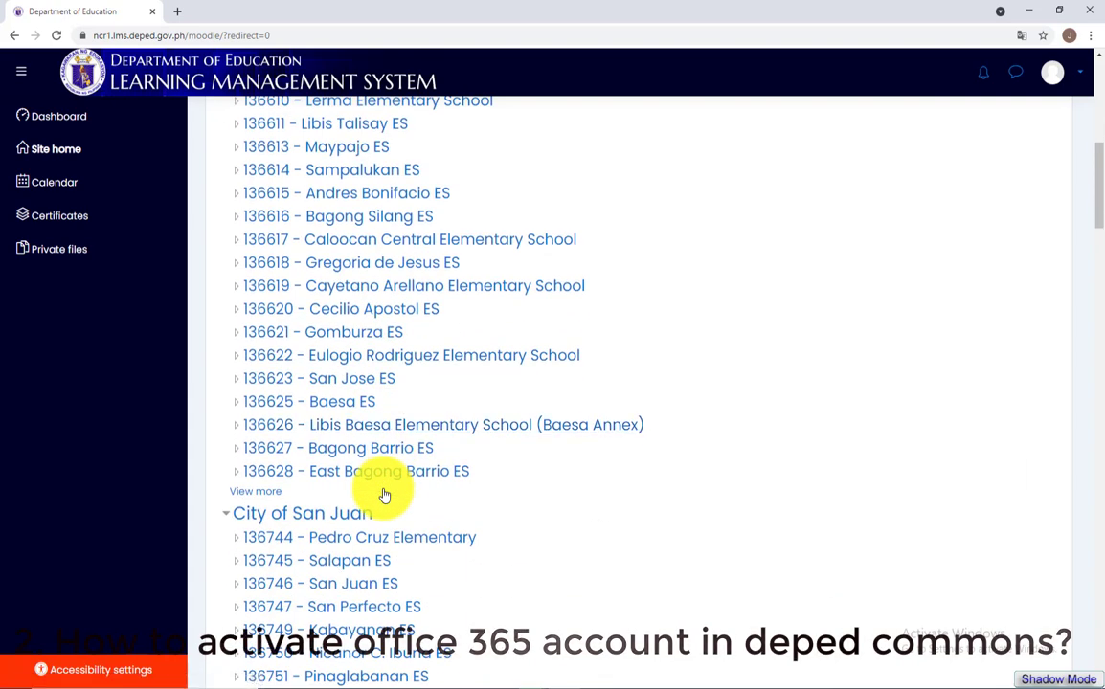
{"action": "scroll", "coordinate": [383, 493], "scroll_direction": "up", "scroll_amount": 2}
{"action": "scroll", "coordinate": [382, 478], "scroll_direction": "down", "scroll_amount": 1}
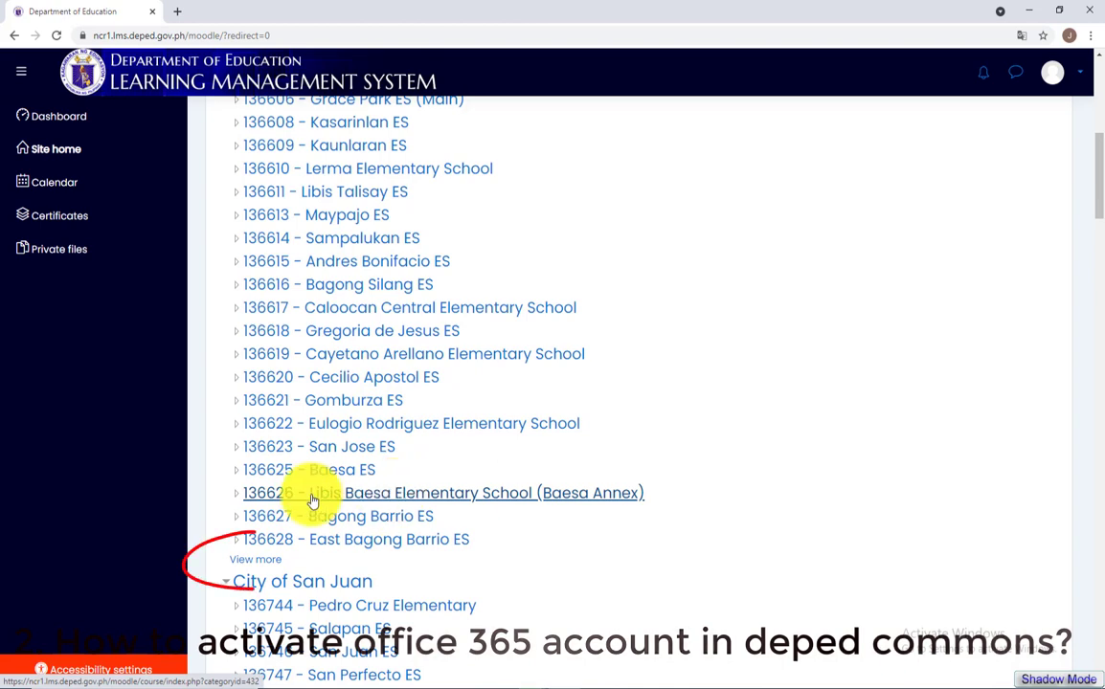
{"action": "left_click", "coordinate": [276, 561]}
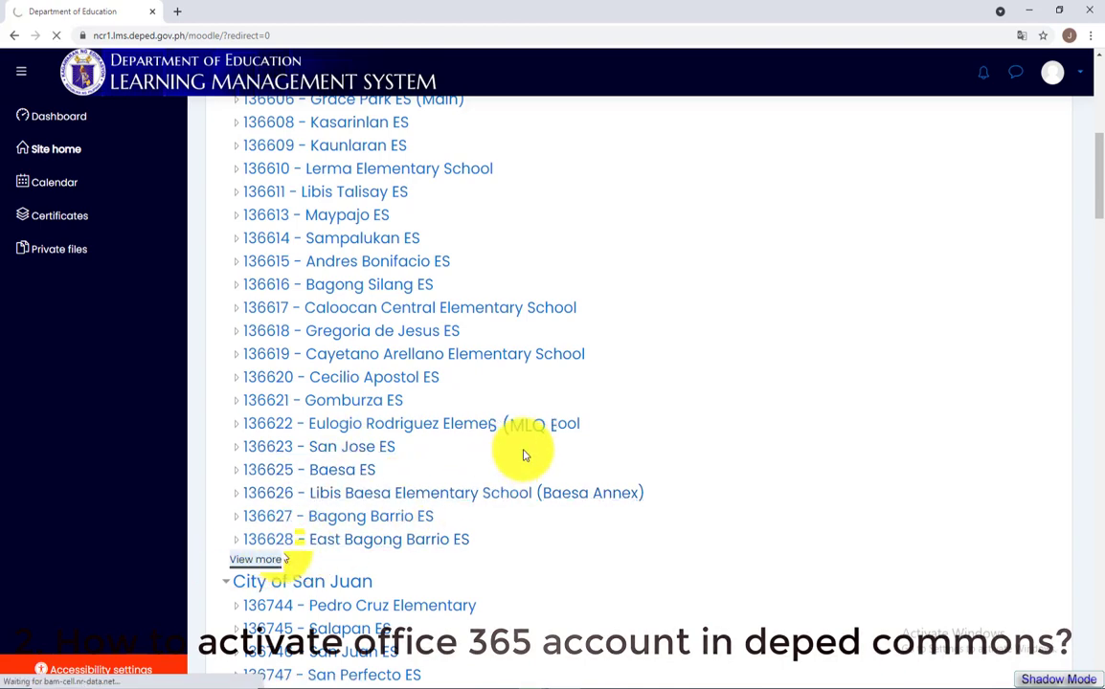
Page to 305376 - Amparo High School, open its category, then return to Site home
{"action": "scroll", "coordinate": [522, 451], "scroll_direction": "down", "scroll_amount": 3}
{"action": "scroll", "coordinate": [523, 451], "scroll_direction": "down", "scroll_amount": 3}
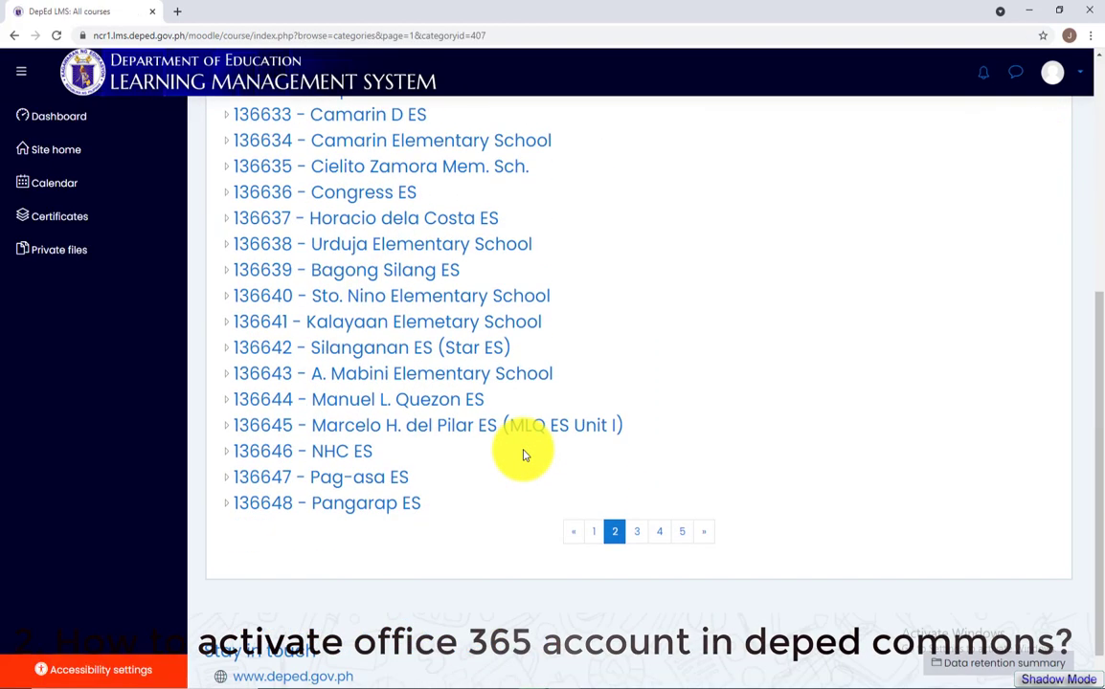
{"action": "left_click", "coordinate": [705, 537]}
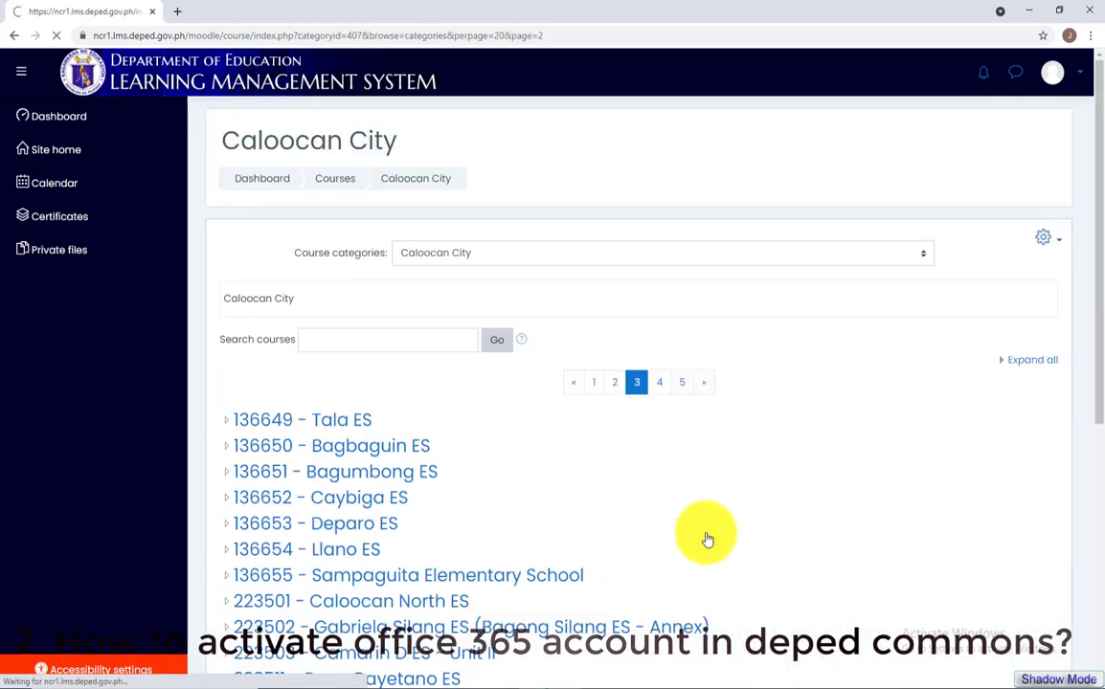
{"action": "scroll", "coordinate": [537, 464], "scroll_direction": "down", "scroll_amount": 3}
{"action": "scroll", "coordinate": [539, 470], "scroll_direction": "down", "scroll_amount": 1}
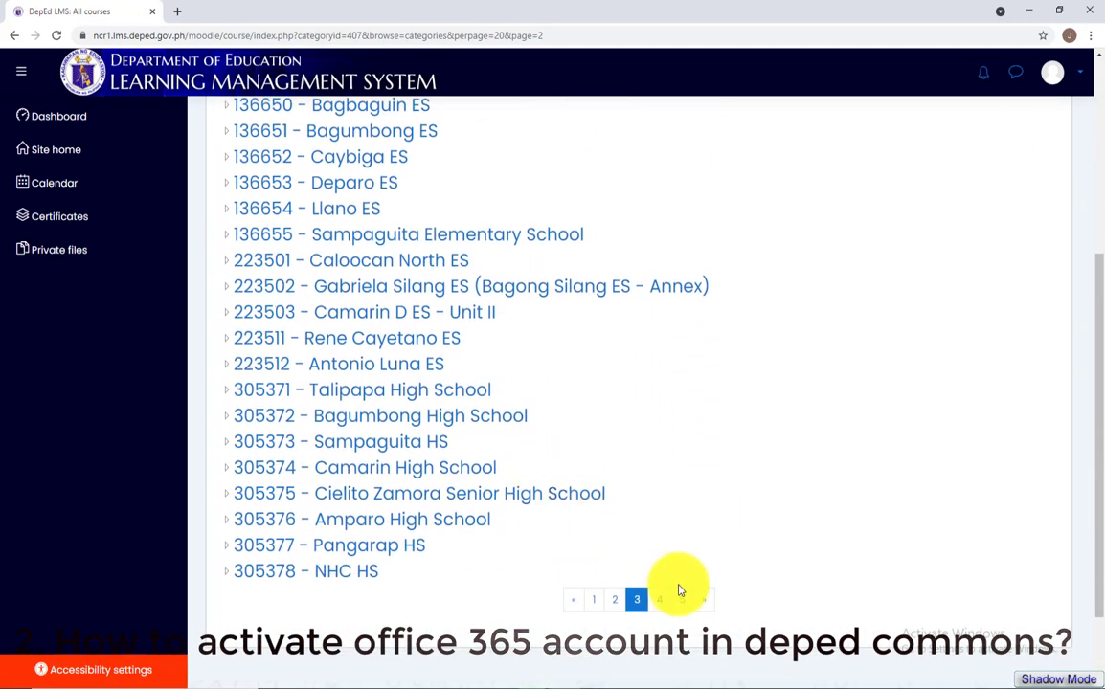
{"action": "left_click", "coordinate": [437, 527]}
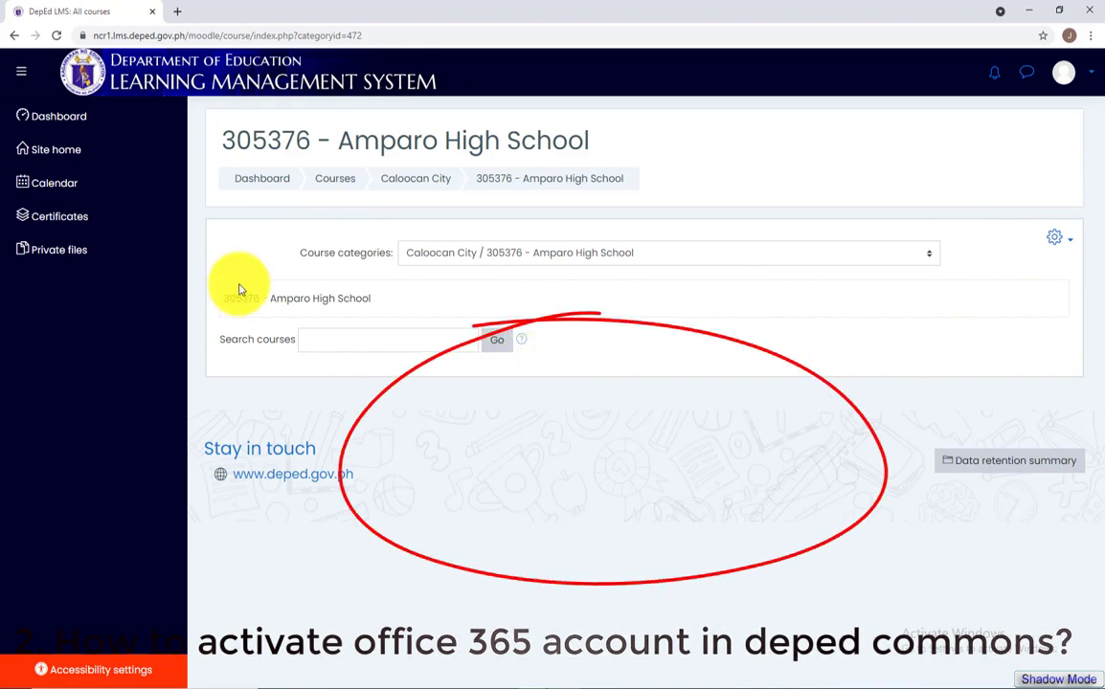
{"action": "left_click", "coordinate": [71, 159]}
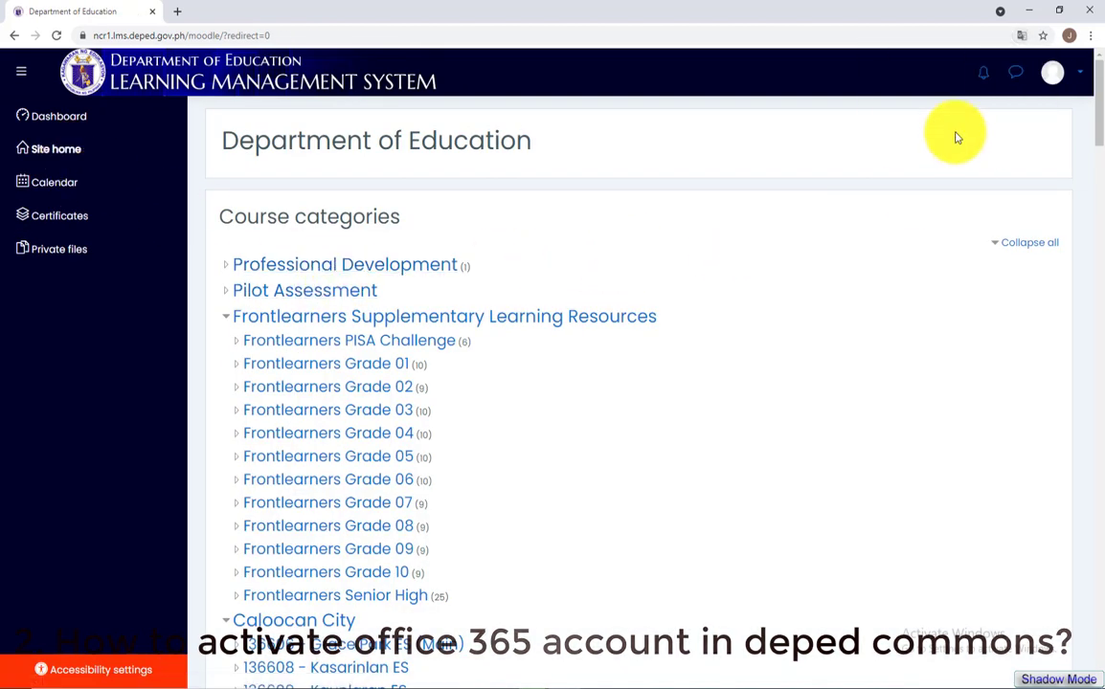
Upload the 'id pic' image as the LMS profile picture and save the profile
{"action": "left_click", "coordinate": [1053, 72]}
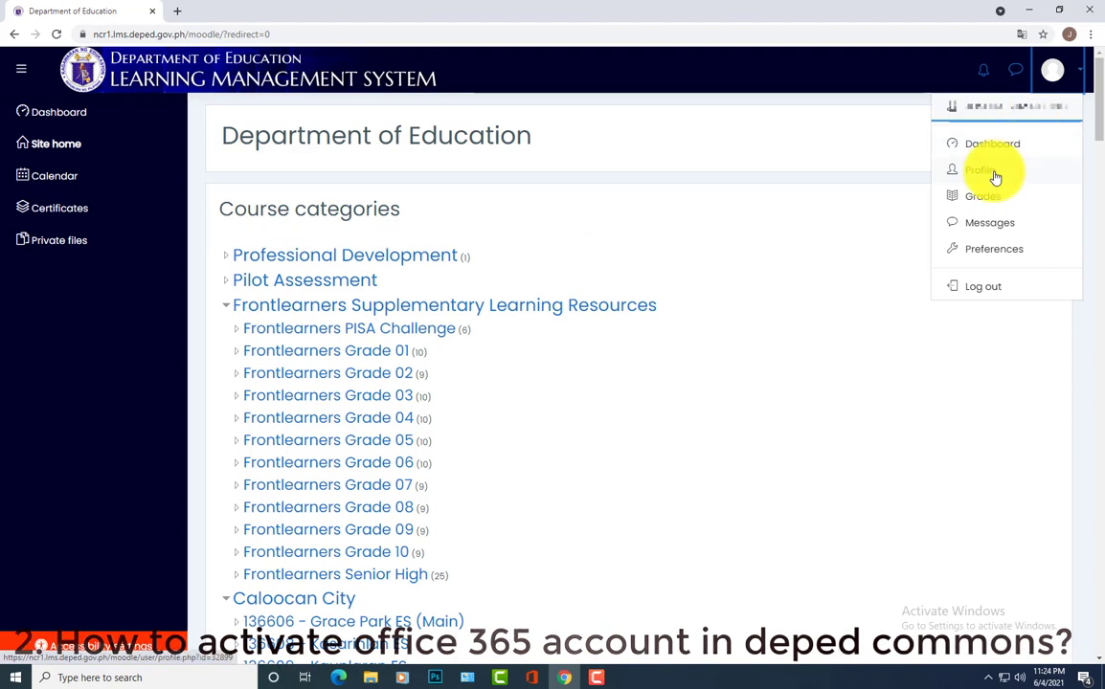
{"action": "left_click", "coordinate": [992, 173]}
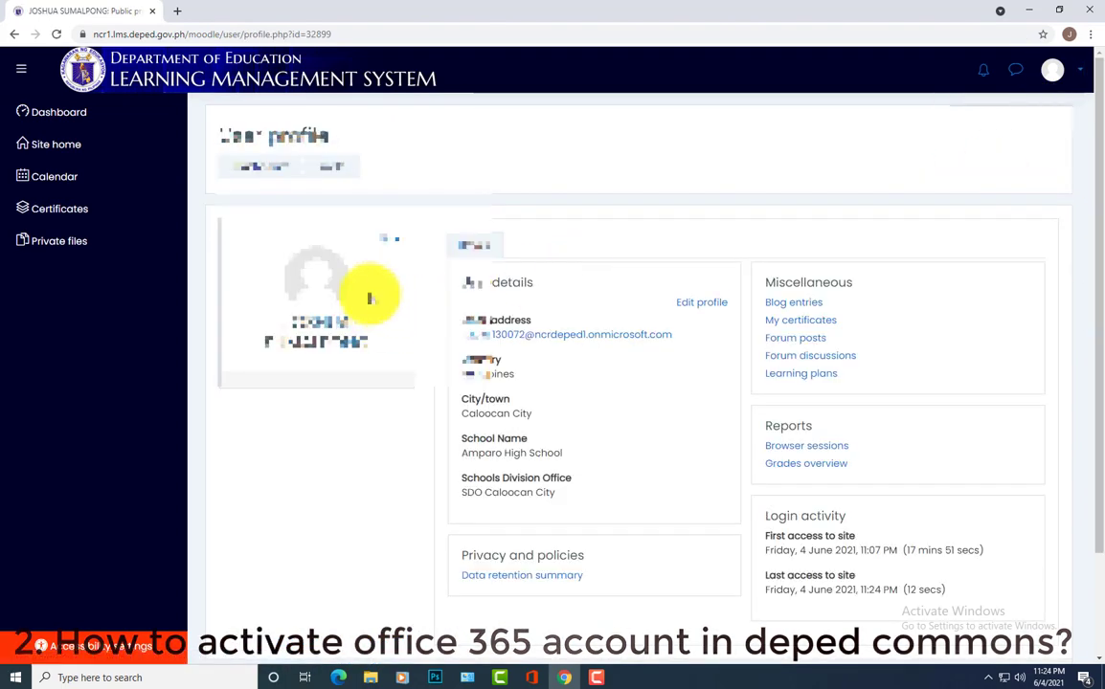
{"action": "left_click", "coordinate": [691, 305]}
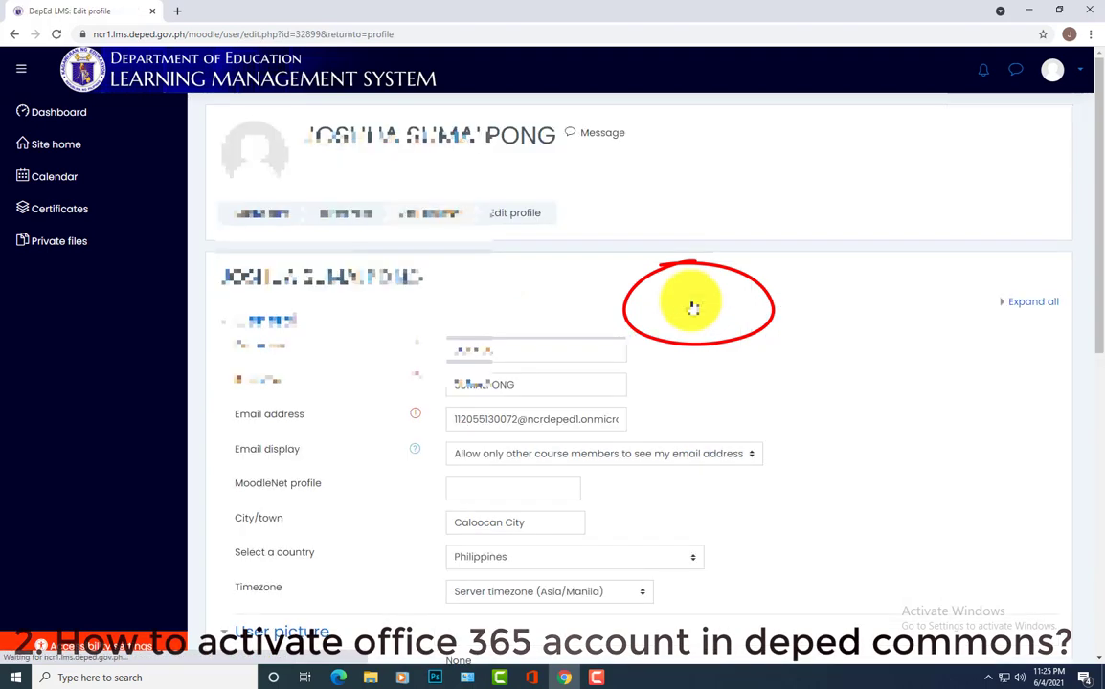
{"action": "scroll", "coordinate": [587, 339], "scroll_direction": "down", "scroll_amount": 5}
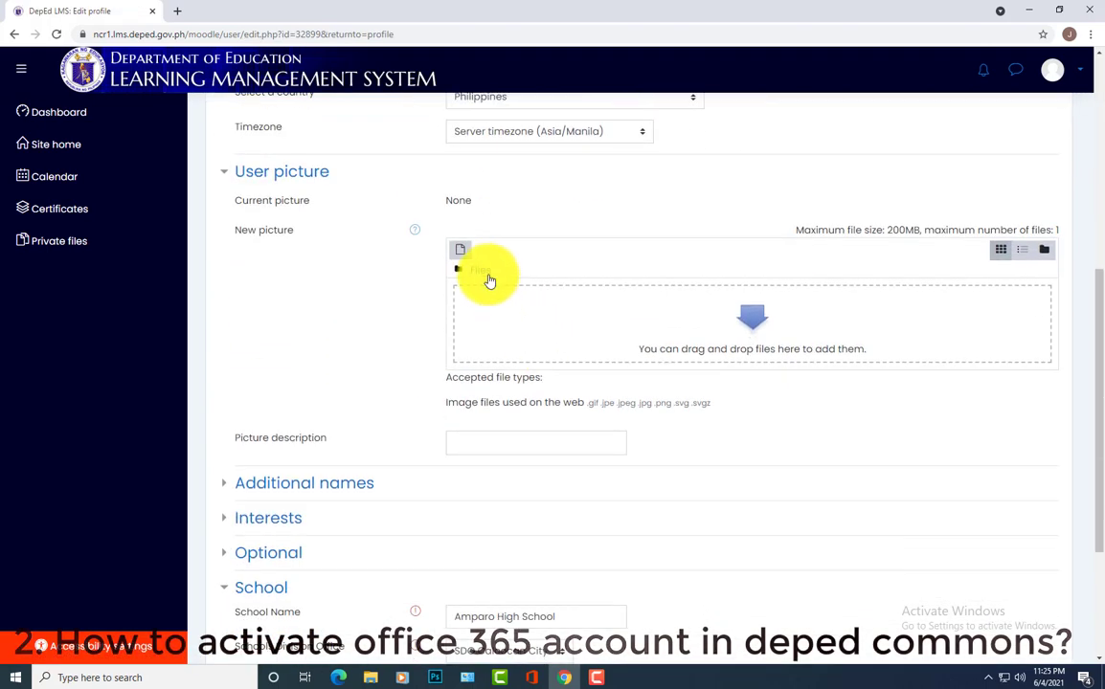
{"action": "left_click", "coordinate": [674, 338]}
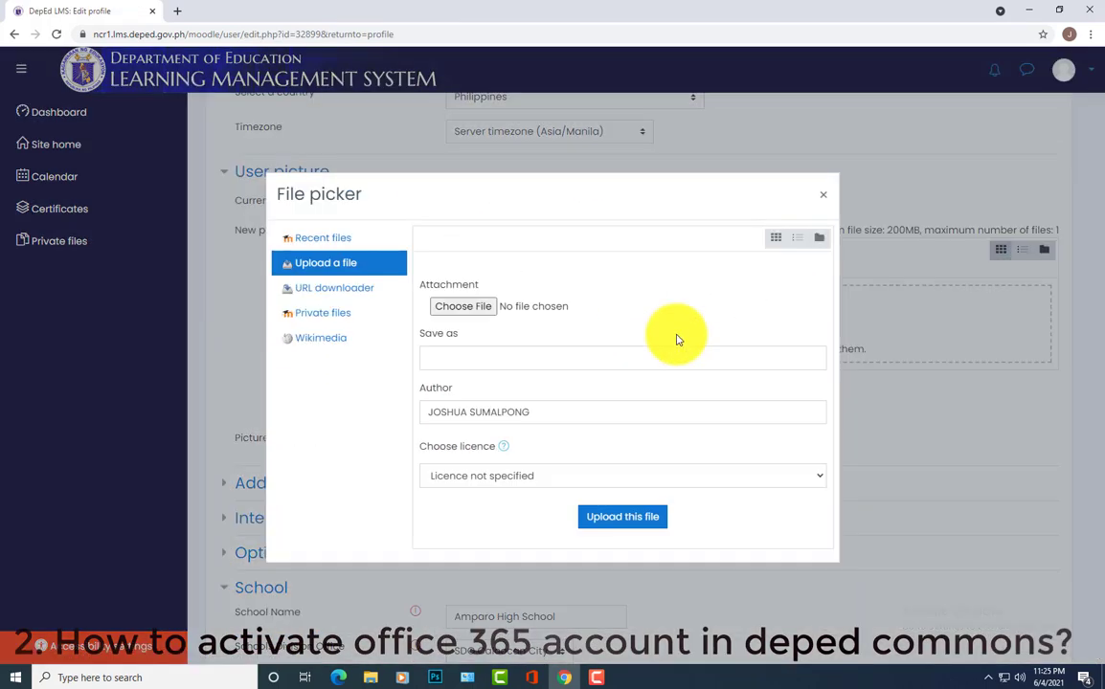
{"action": "left_click", "coordinate": [463, 308]}
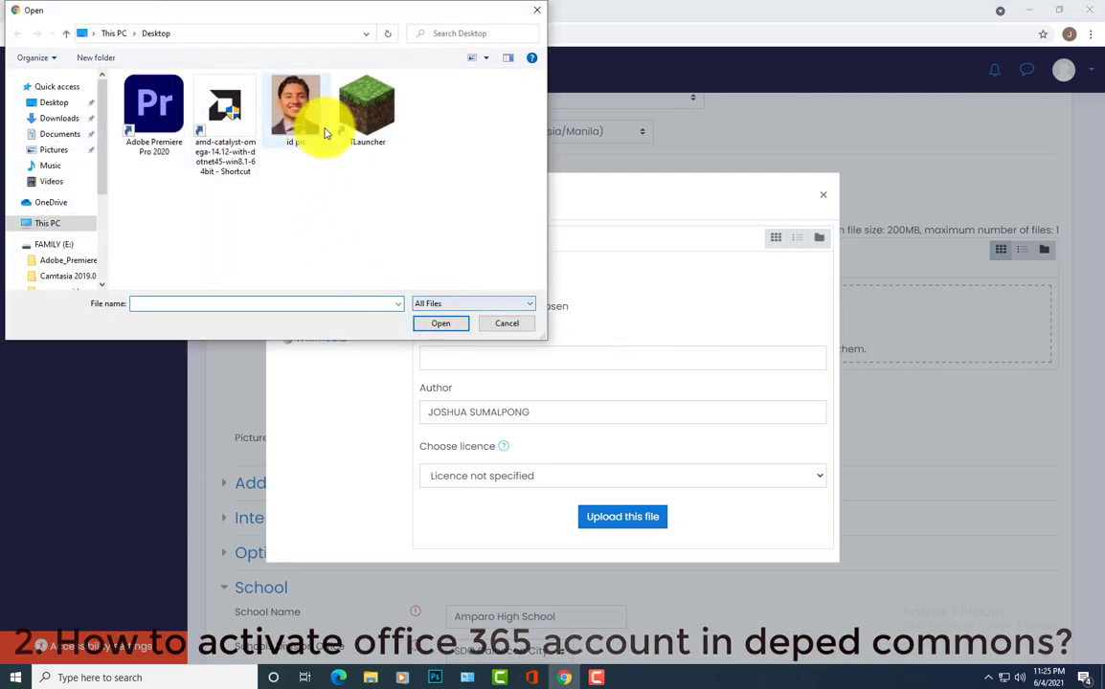
{"action": "double_click", "coordinate": [278, 110]}
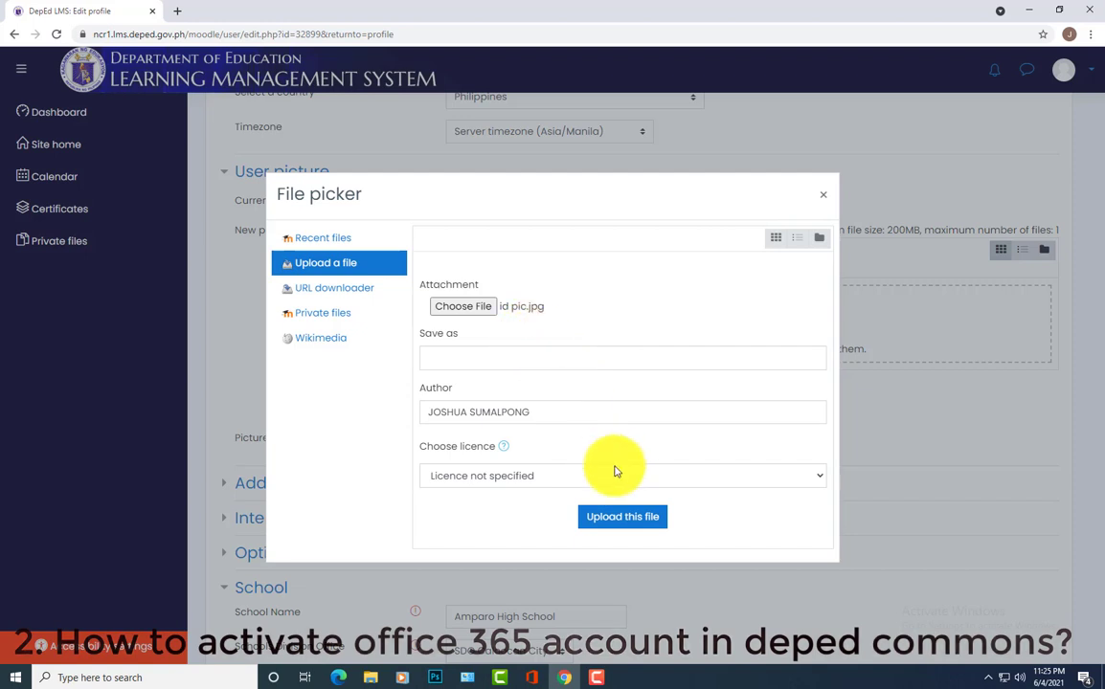
{"action": "left_click", "coordinate": [623, 524]}
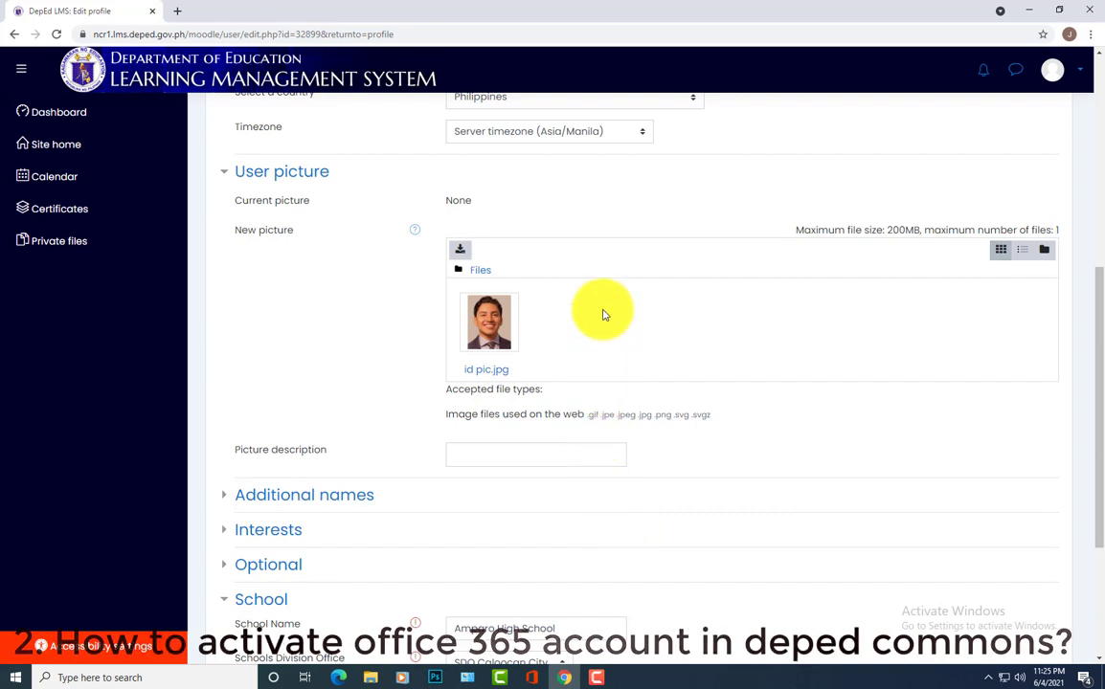
{"action": "scroll", "coordinate": [603, 316], "scroll_direction": "down", "scroll_amount": 4}
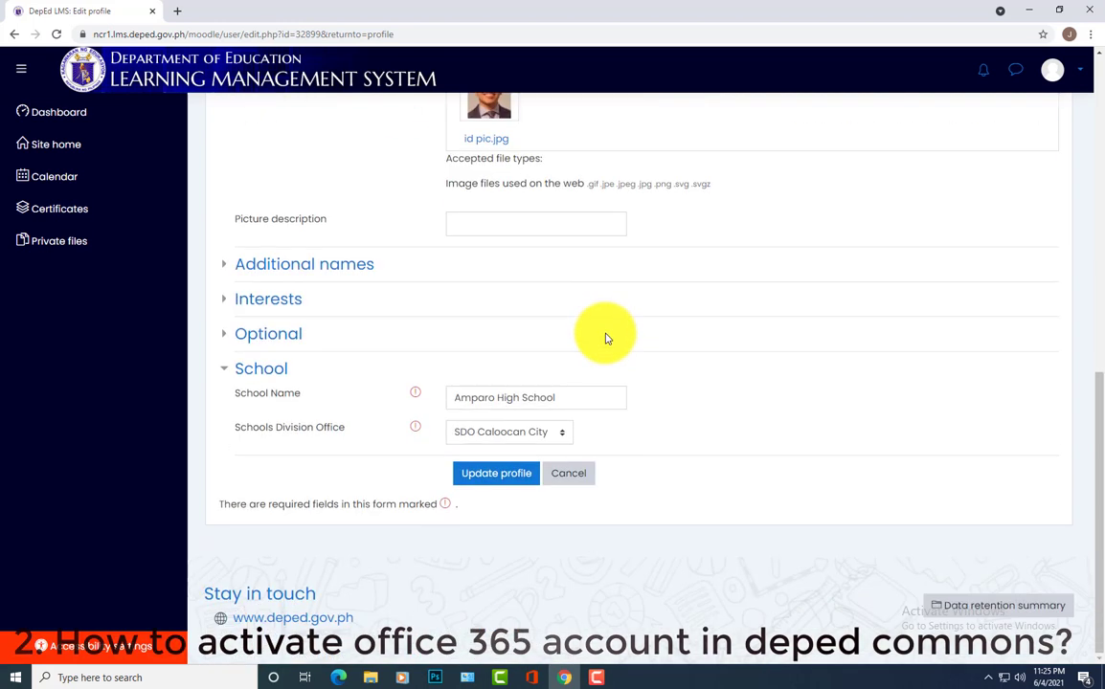
{"action": "left_click", "coordinate": [509, 483]}
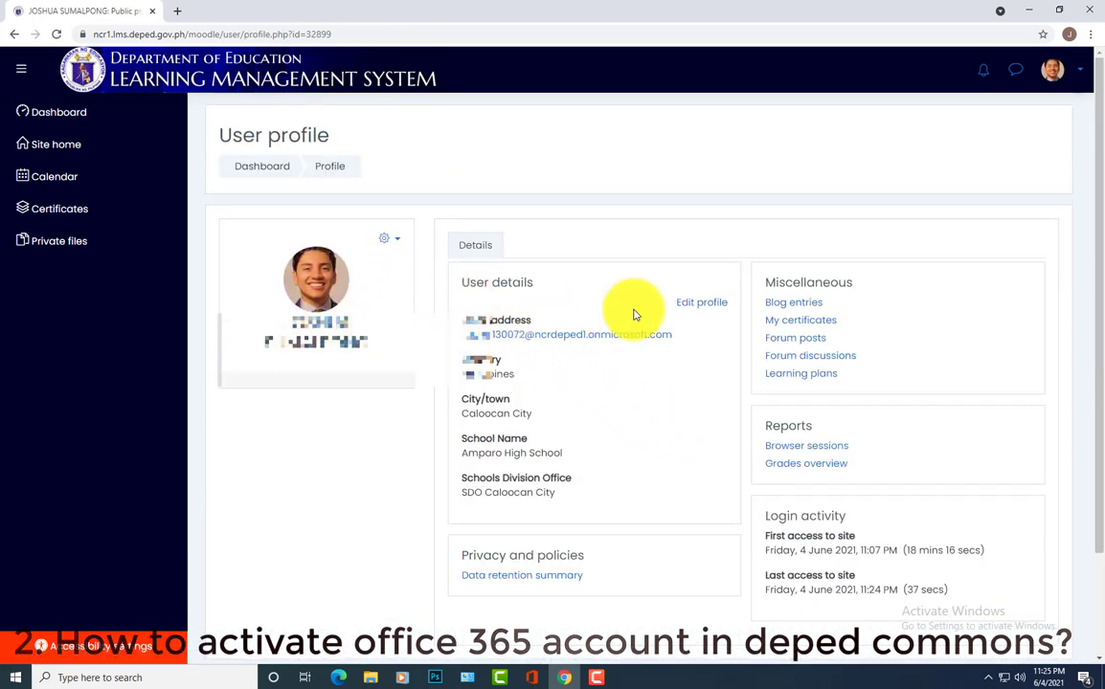
Sign out of the LMS and open a new blank browser tab
{"action": "left_click", "coordinate": [1079, 75]}
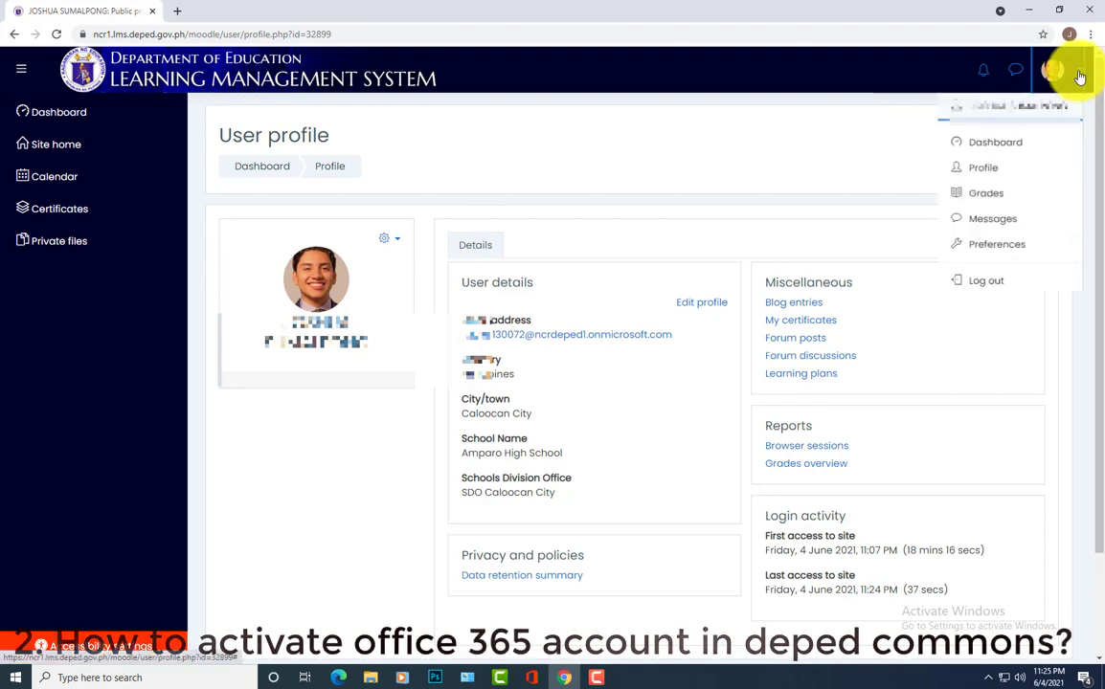
{"action": "left_click", "coordinate": [986, 287]}
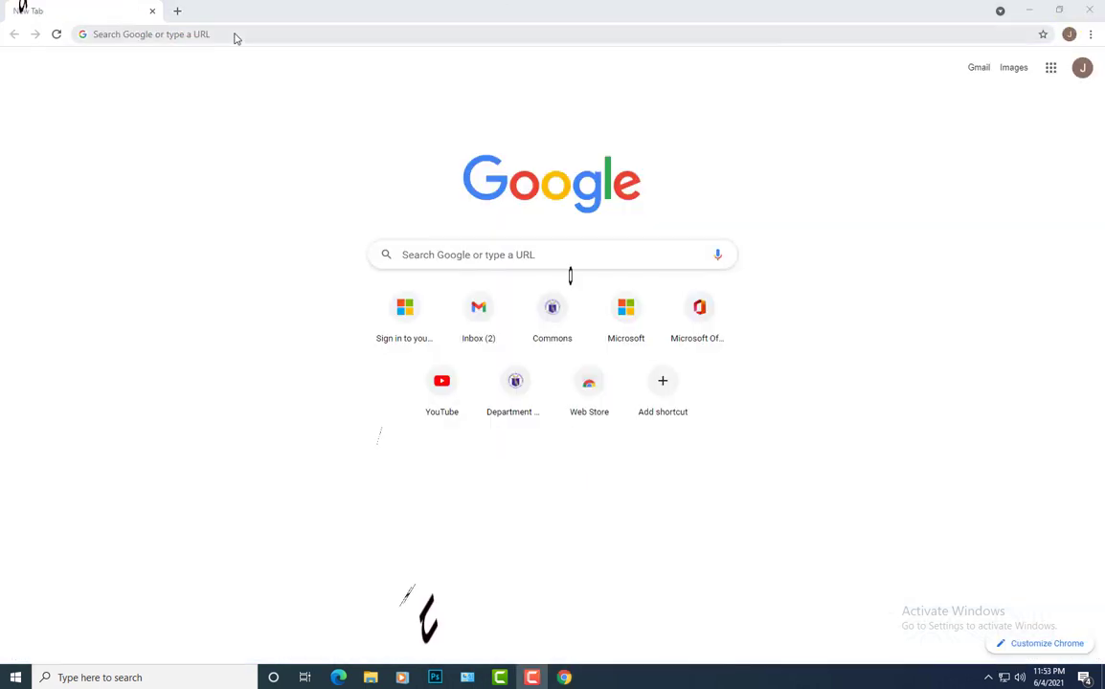
{"action": "left_click", "coordinate": [239, 36]}
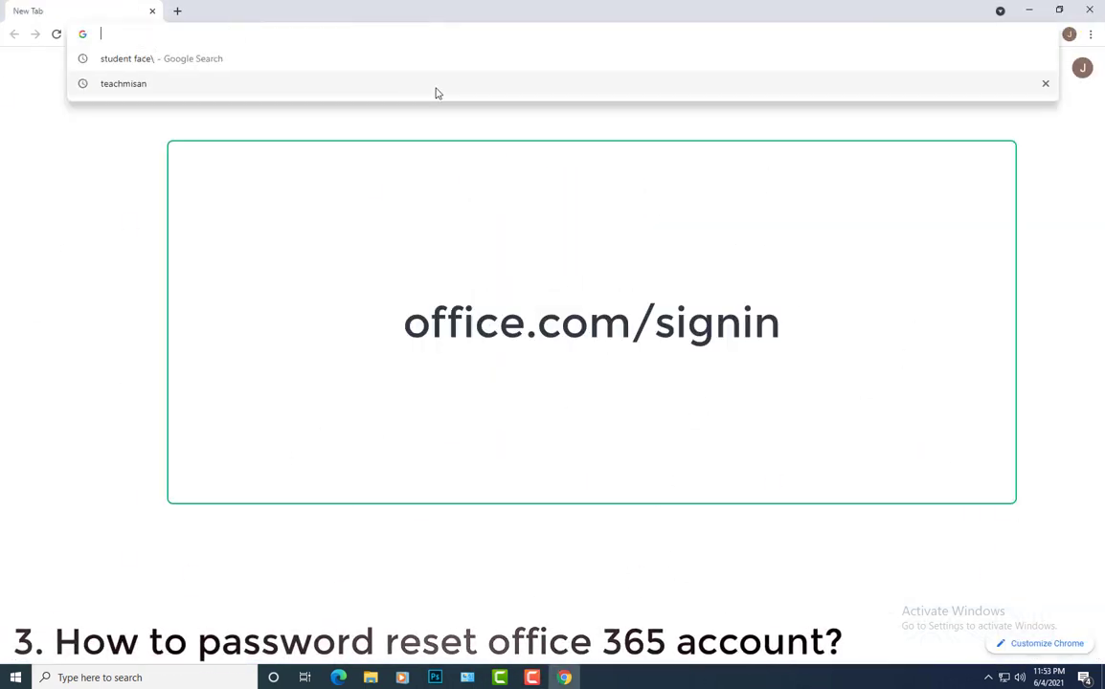
Navigate to the office.com sign-in page
{"action": "type", "text": "fa"}
{"action": "key", "text": "BackSpace"}
{"action": "key", "text": "BackSpace"}
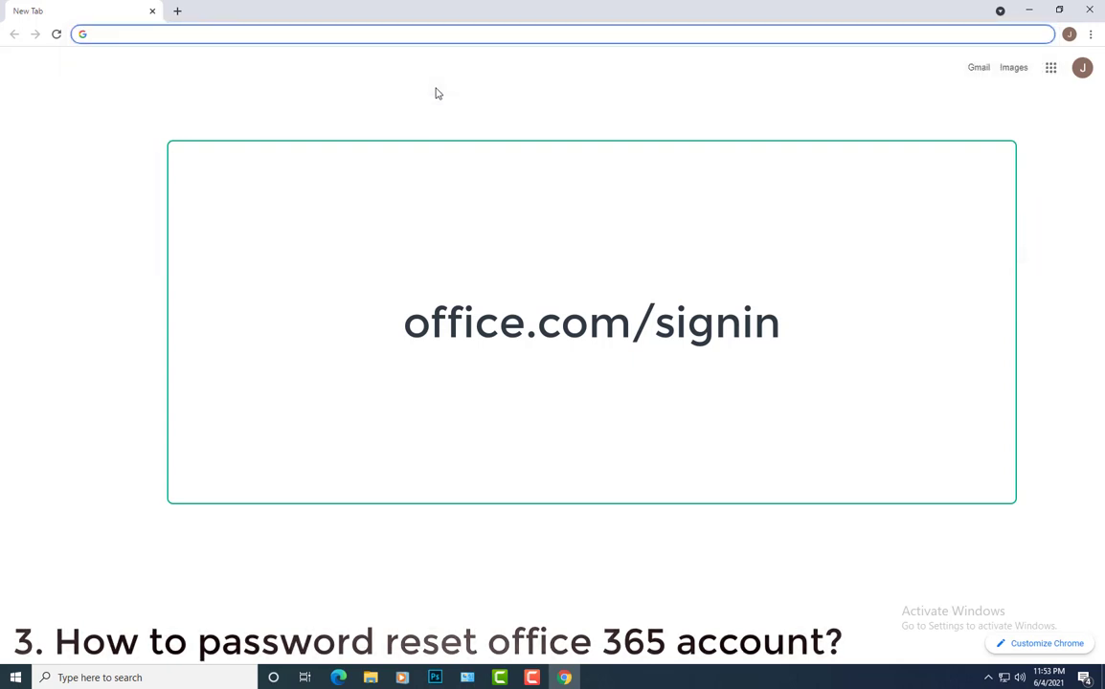
{"action": "type", "text": "off"}
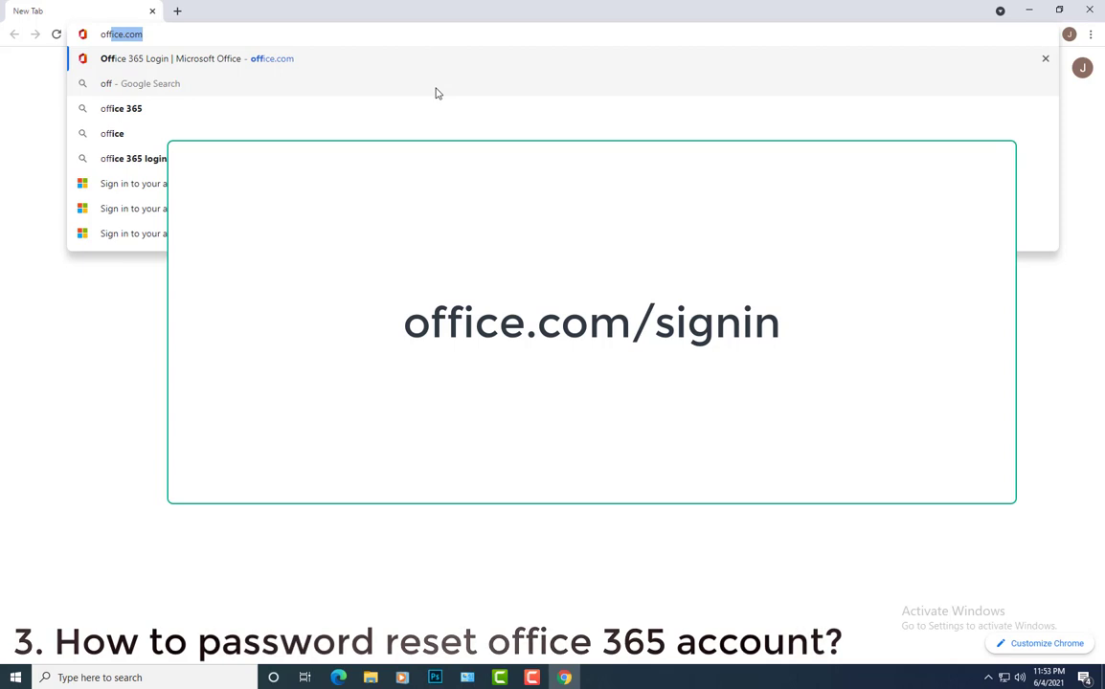
{"action": "key", "text": "Right"}
{"action": "type", "text": "/"}
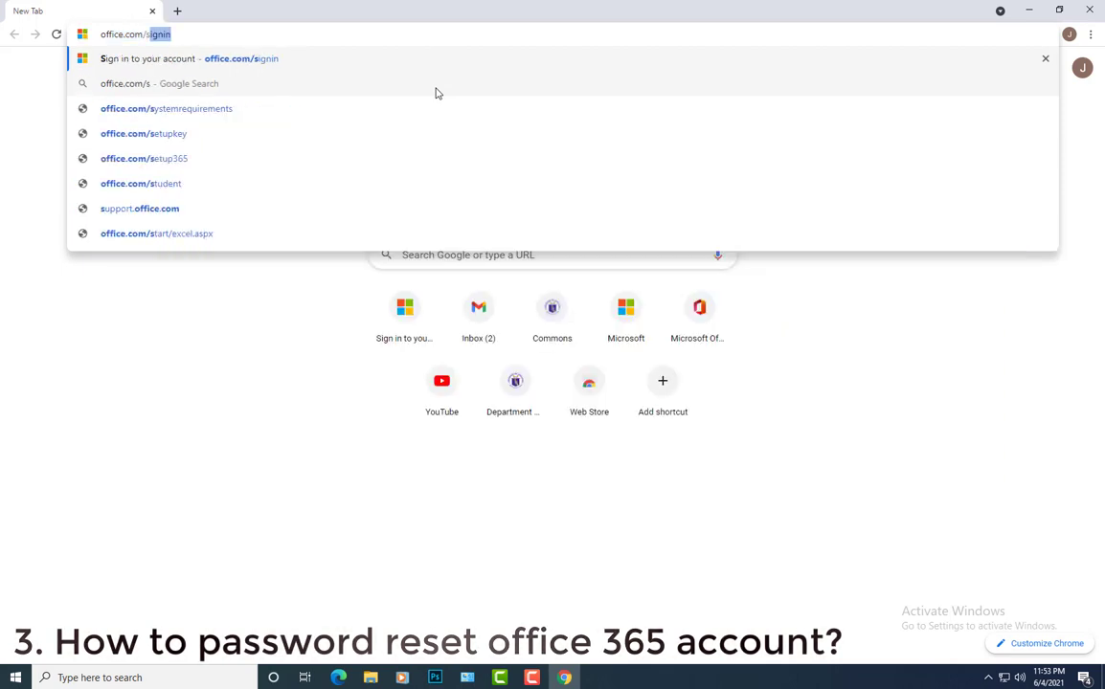
{"action": "key", "text": "Return"}
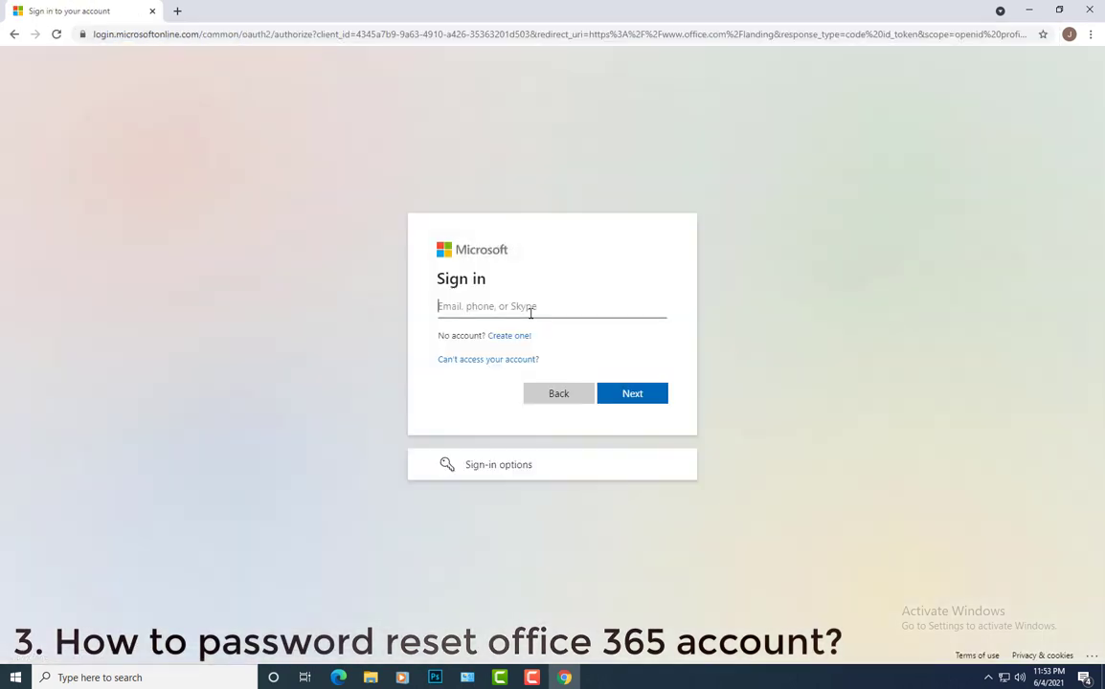
Paste the account's e-mail address and submit the password to sign in
{"action": "key", "text": "ctrl+v"}
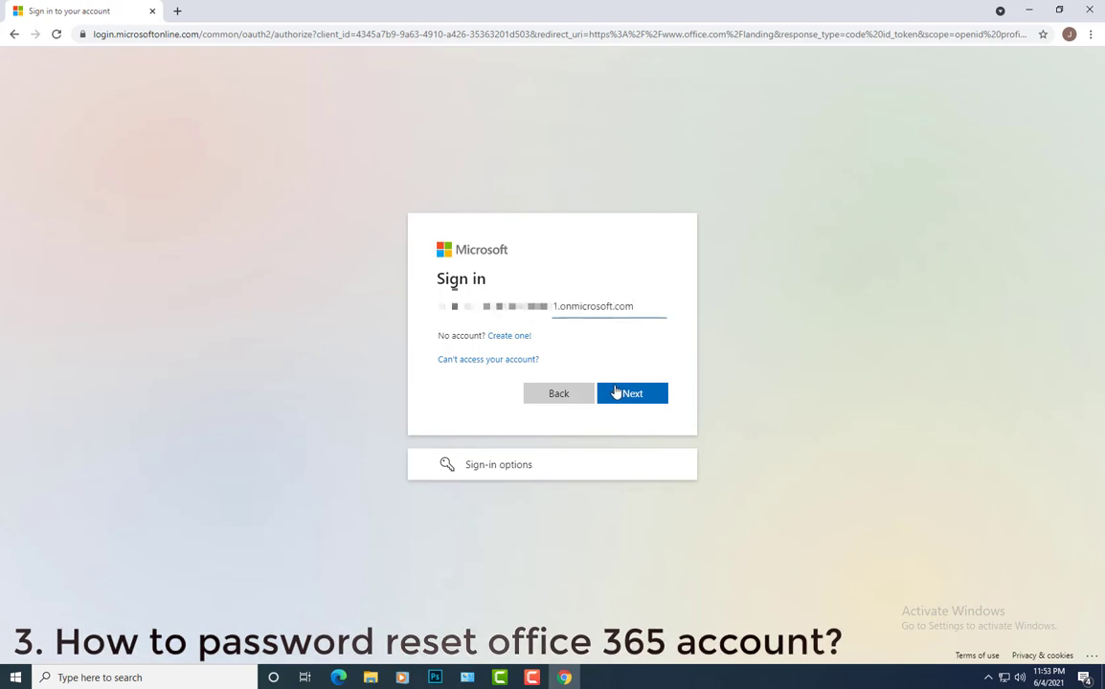
{"action": "left_click", "coordinate": [616, 394]}
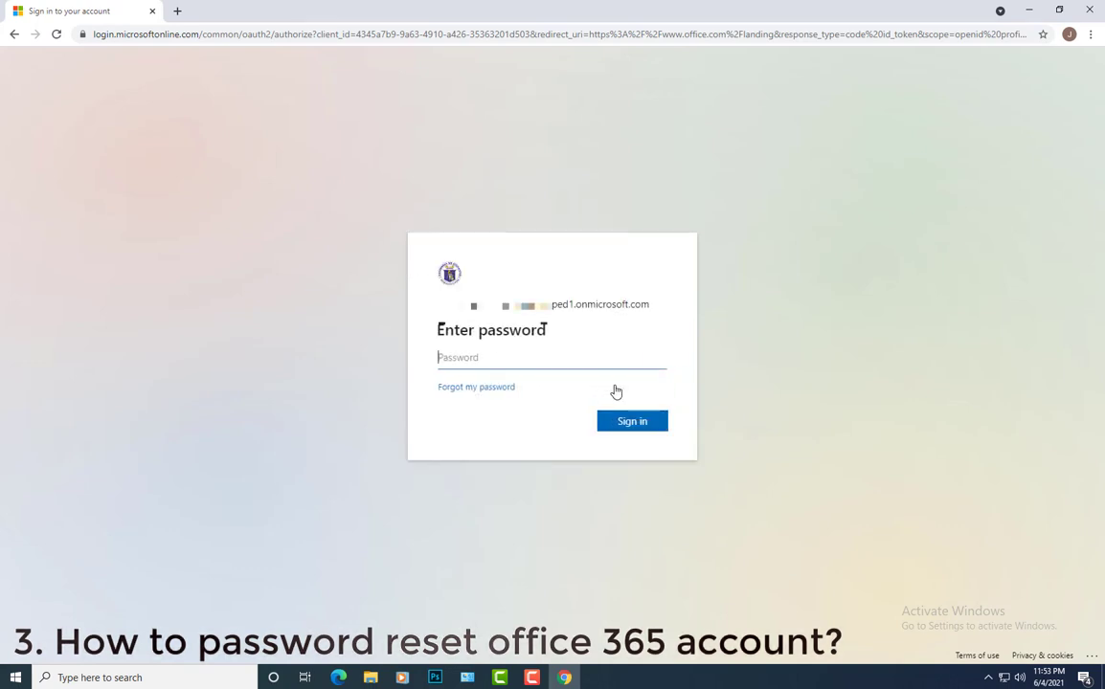
{"action": "type", "text": "****"}
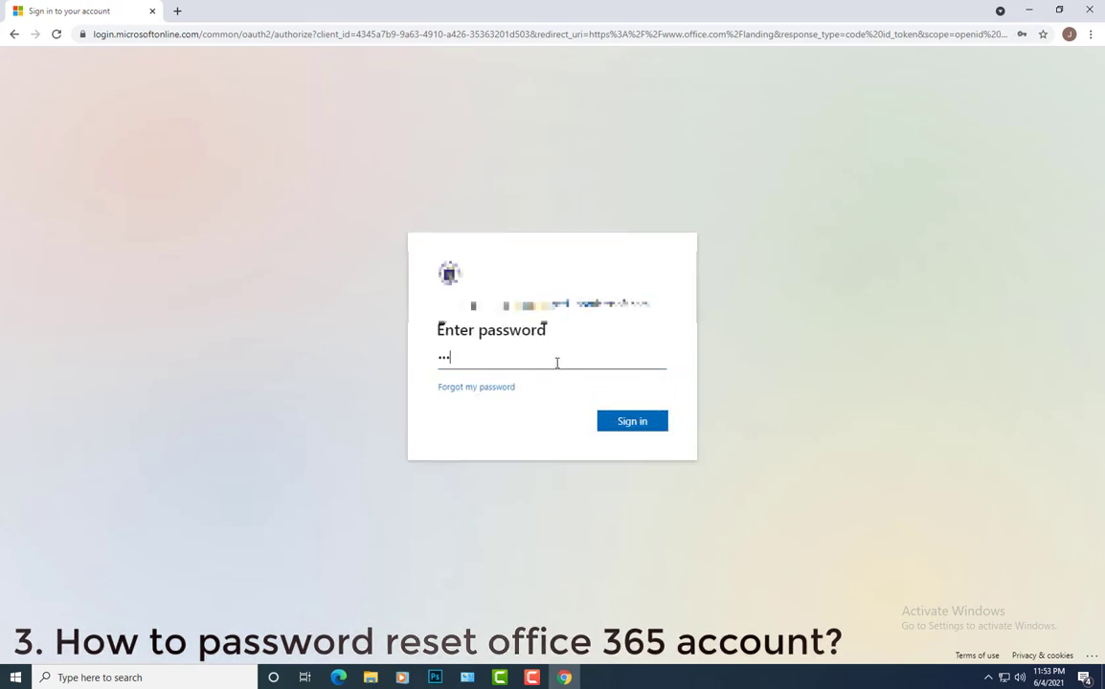
{"action": "left_click", "coordinate": [633, 423]}
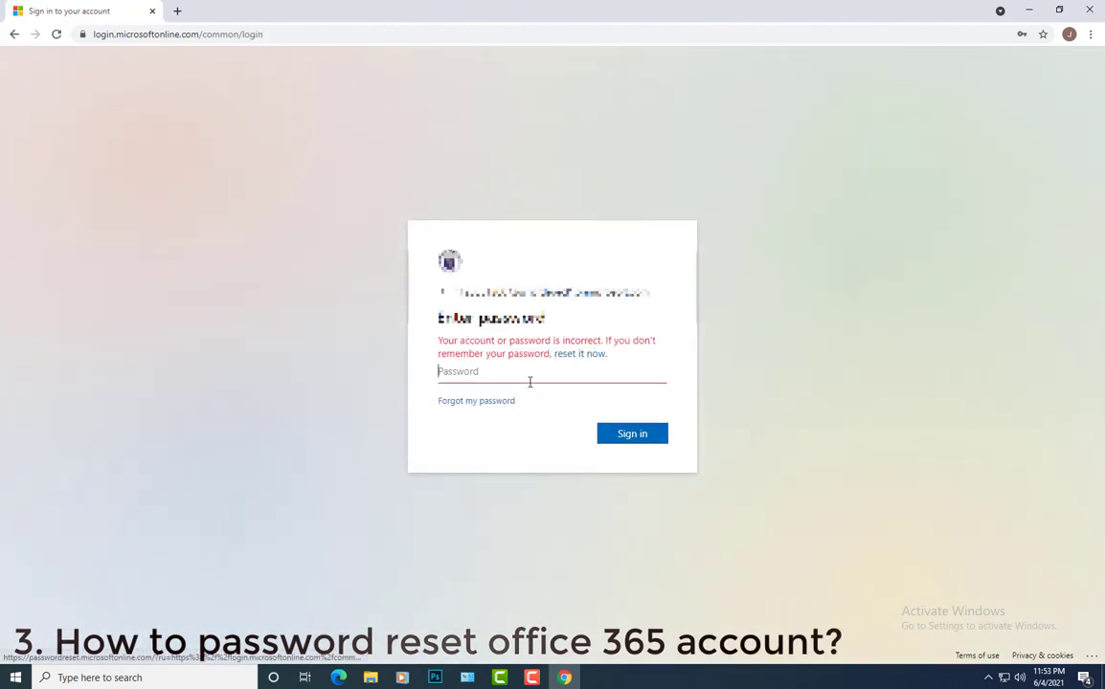
Start the password reset, pass the captcha, and e-mail a verification code to the alternate address
{"action": "left_click", "coordinate": [580, 356]}
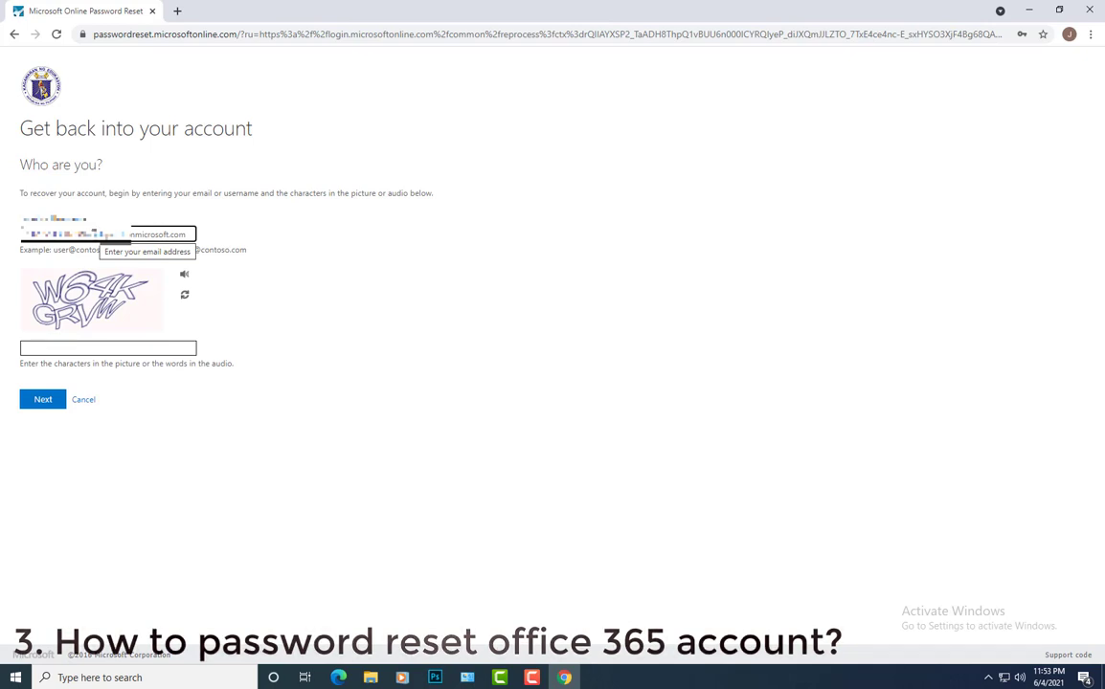
{"action": "left_click", "coordinate": [65, 347]}
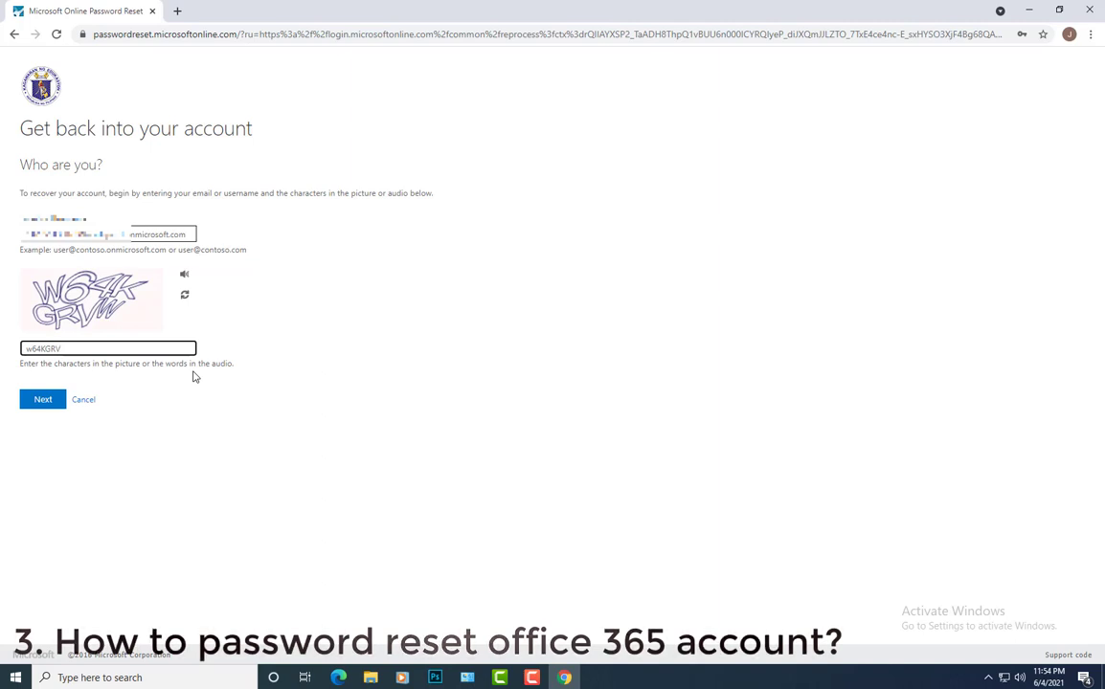
{"action": "key", "text": "Return"}
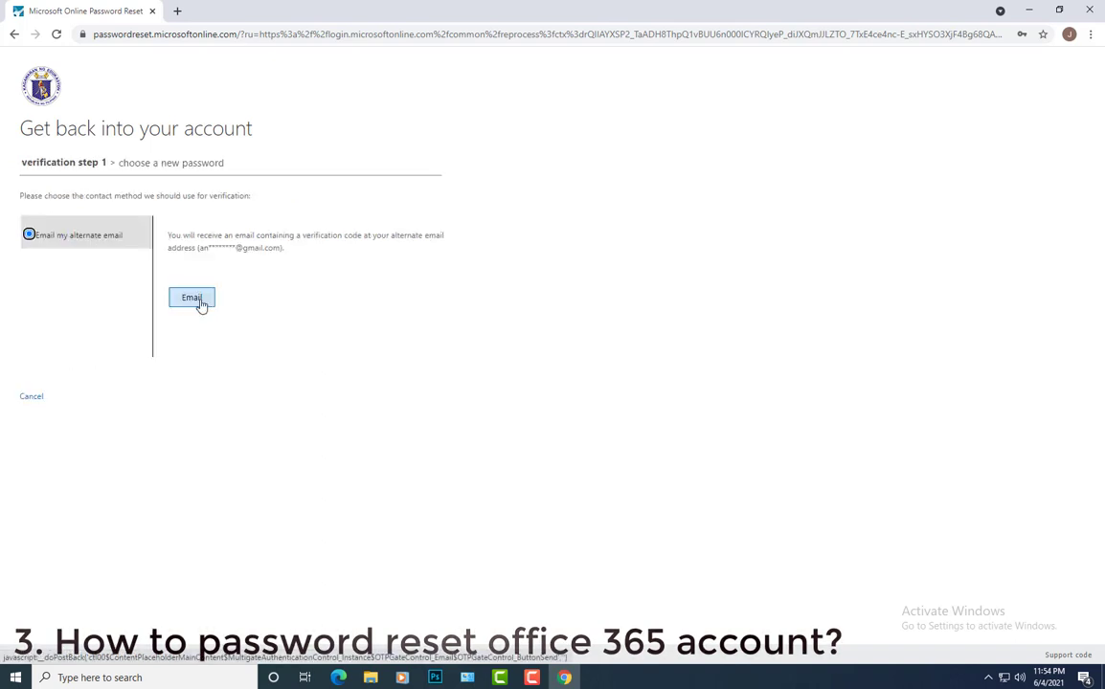
{"action": "left_click", "coordinate": [196, 301]}
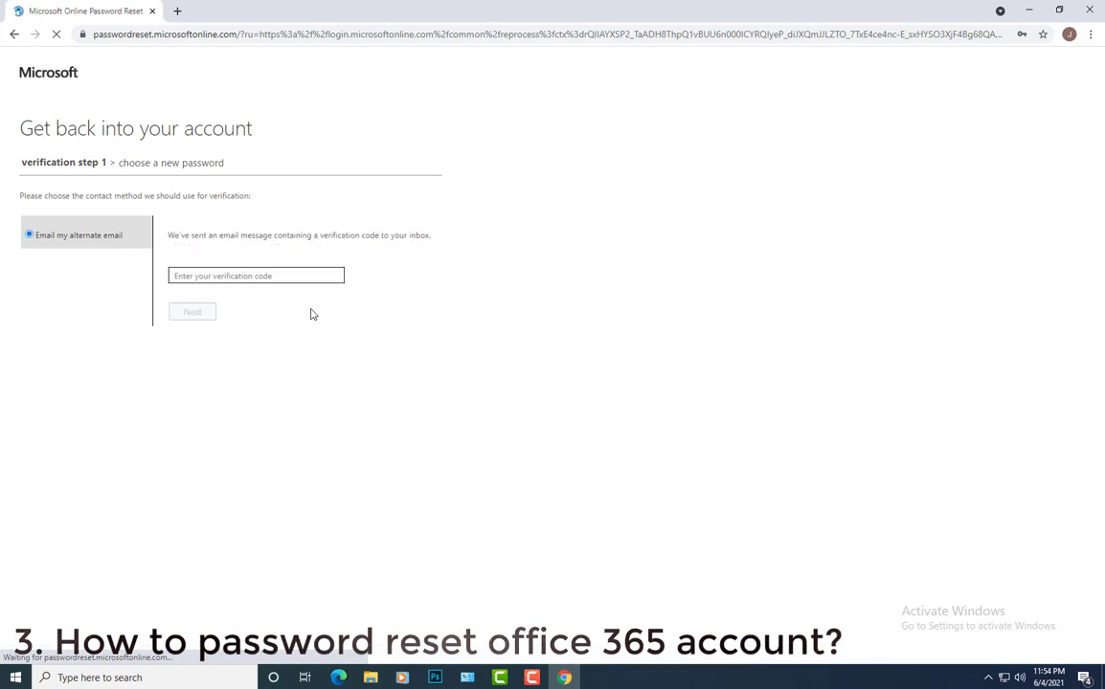
{"action": "left_click", "coordinate": [251, 274]}
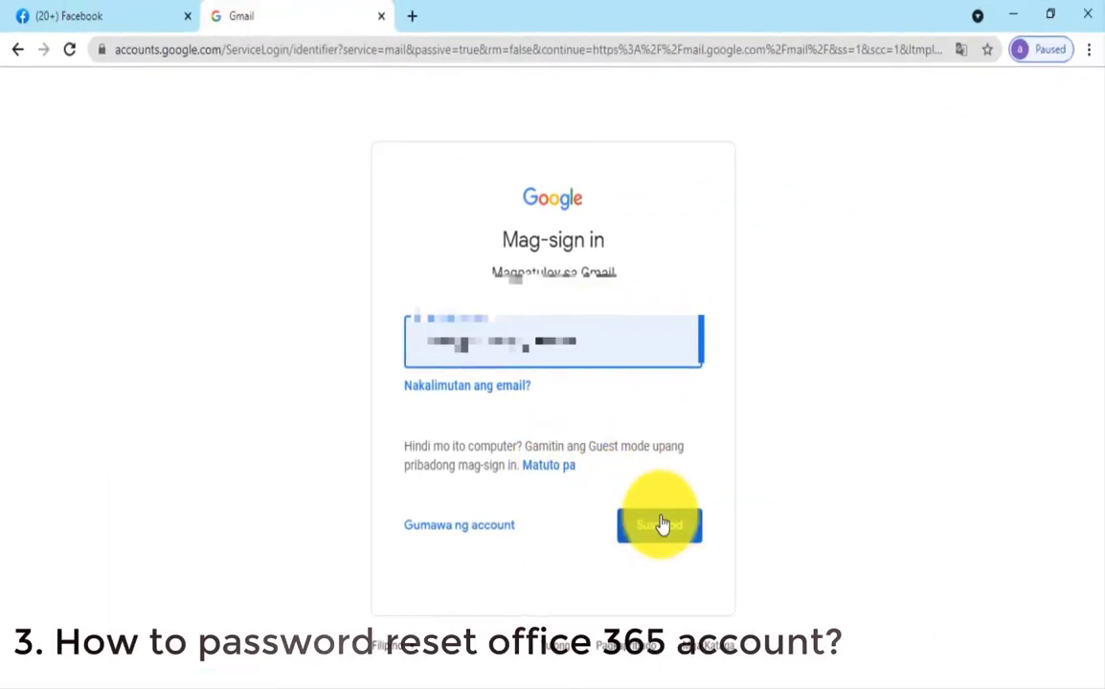
Sign in to Gmail with the account password
{"action": "left_click", "coordinate": [660, 524]}
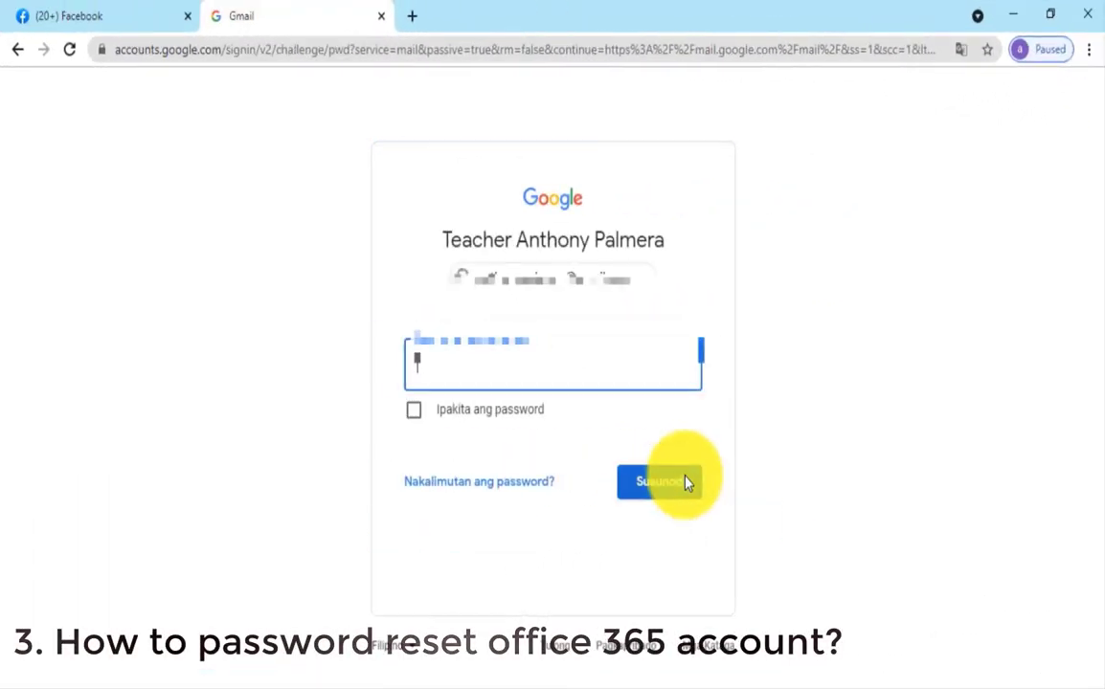
{"action": "type", "text": "a"}
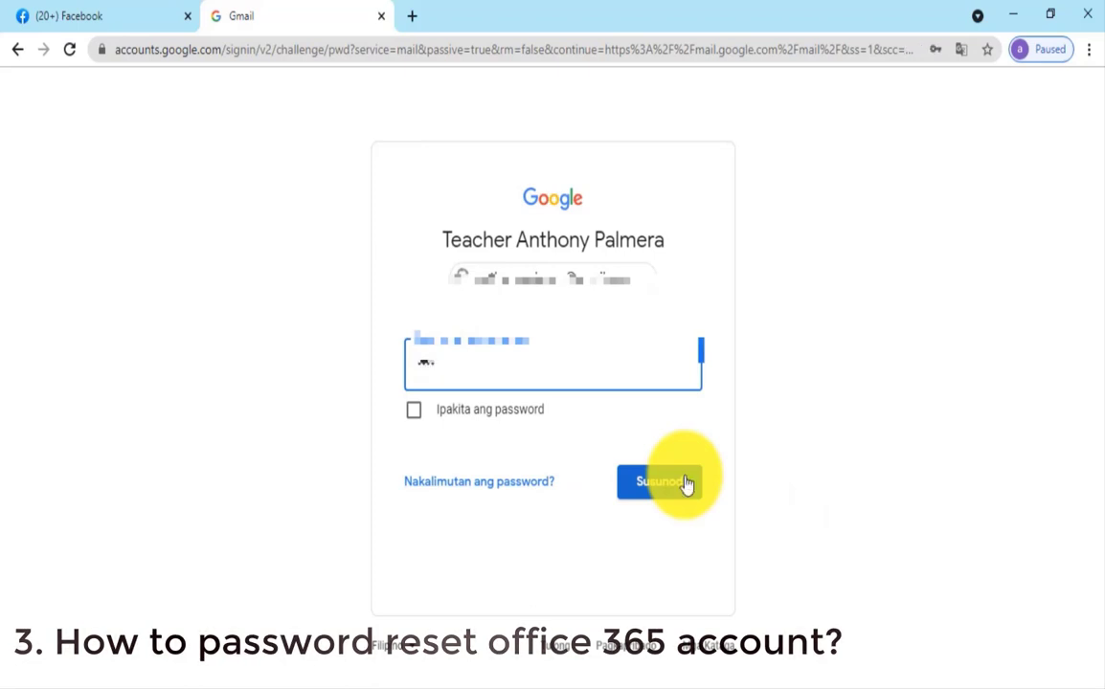
{"action": "key", "text": "BackSpace"}
{"action": "key", "text": "BackSpace"}
{"action": "key", "text": "BackSpace"}
{"action": "type", "text": "*******"}
{"action": "left_click", "coordinate": [686, 483]}
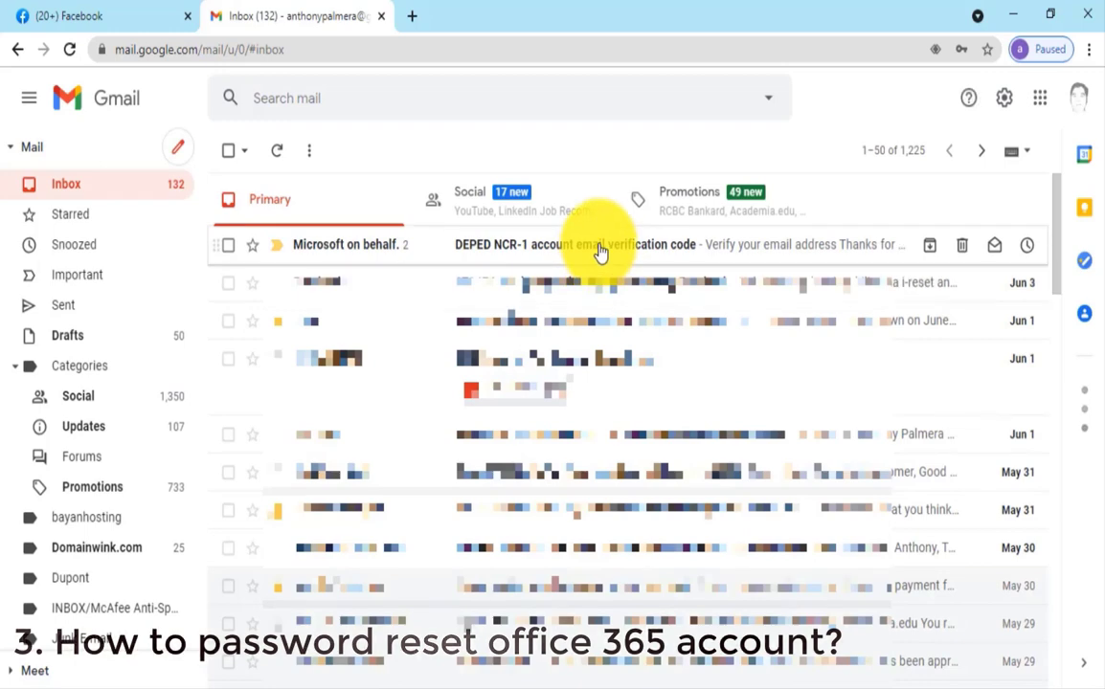
Open the DEPED NCR-1 verification email and select its code to copy
{"action": "left_click", "coordinate": [599, 252]}
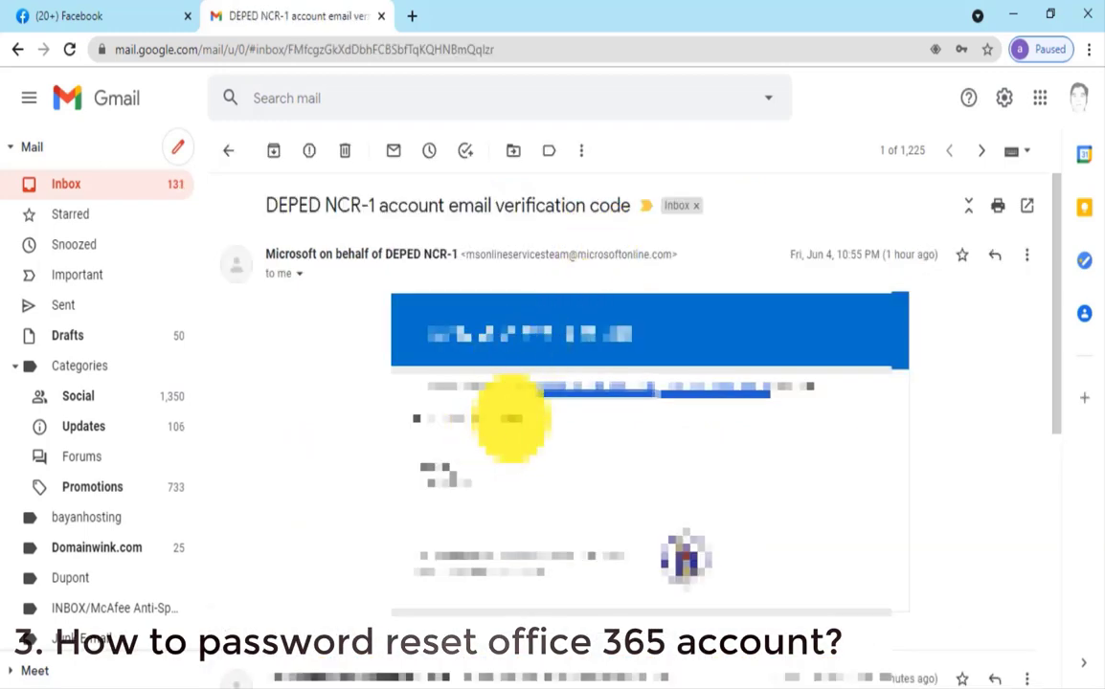
{"action": "double_click", "coordinate": [503, 421]}
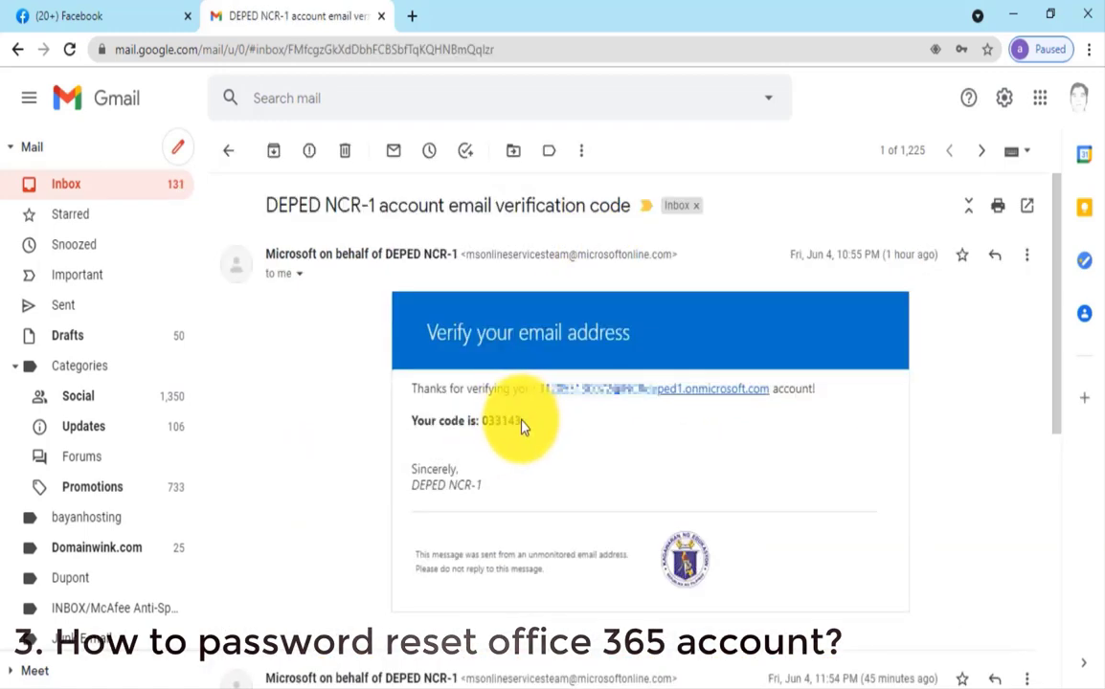
{"action": "left_click", "coordinate": [512, 422]}
{"action": "double_click", "coordinate": [512, 421]}
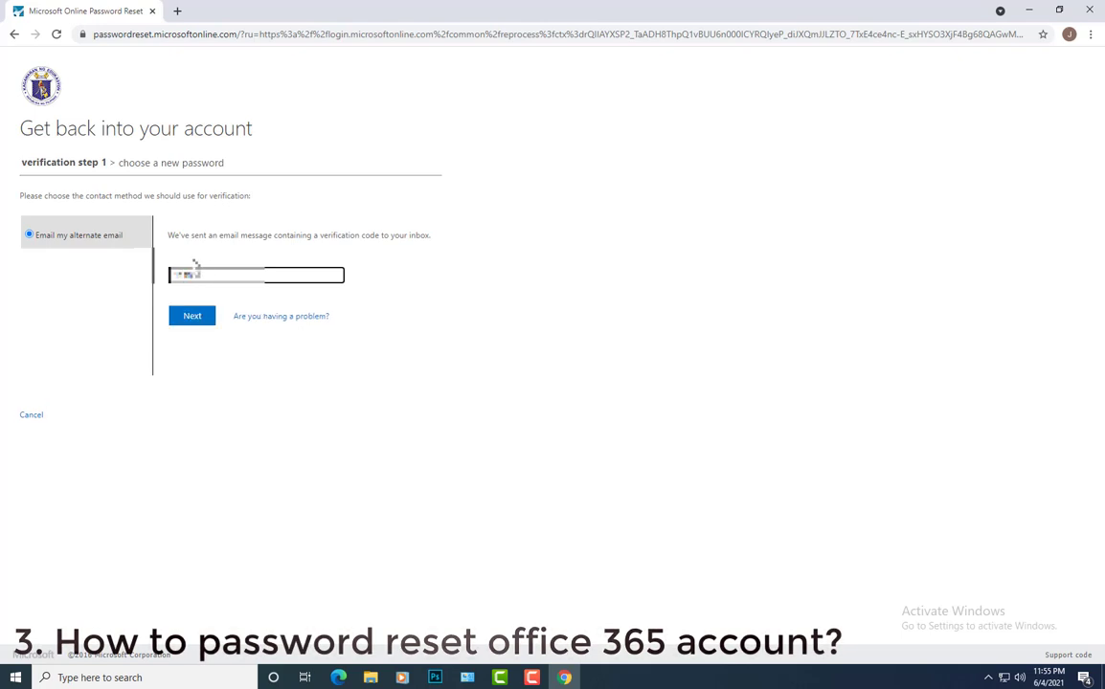
Submit the verification code, enter and confirm the new password, and save it in Chrome
{"action": "left_click", "coordinate": [200, 316]}
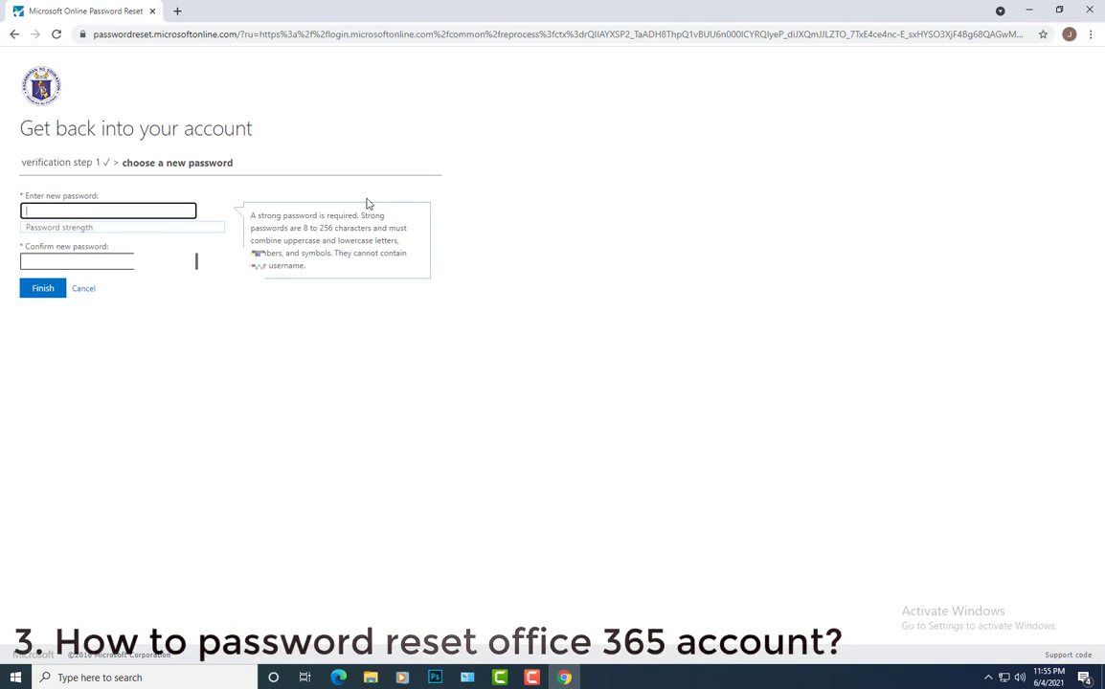
{"action": "type", "text": "••"}
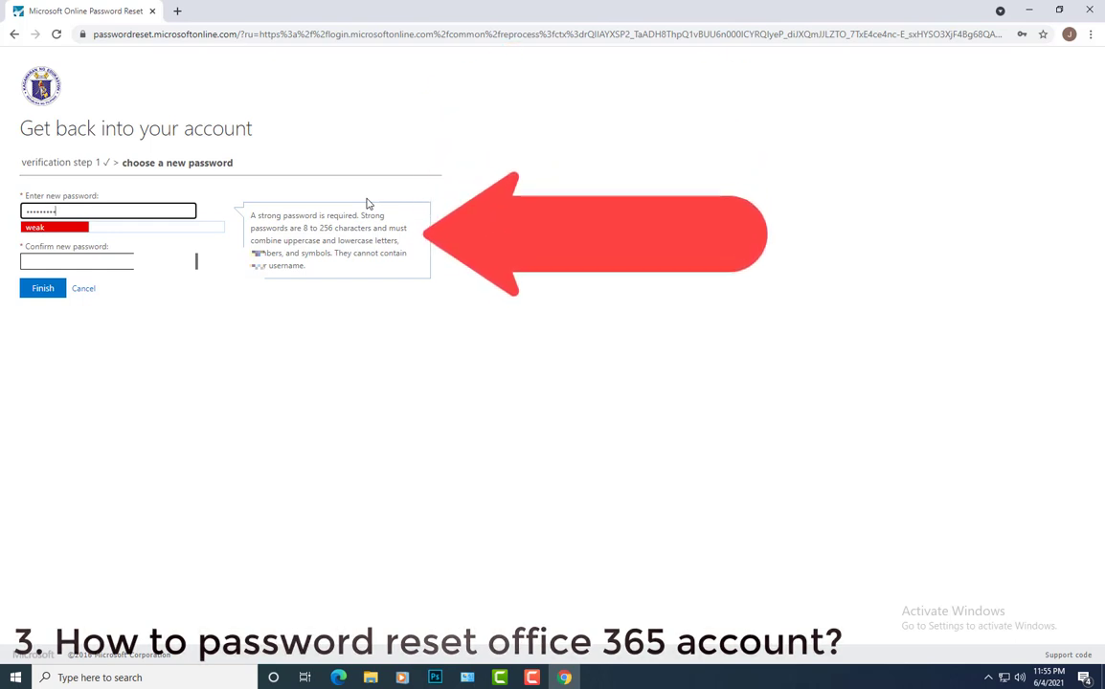
{"action": "type", "text": "•••••"}
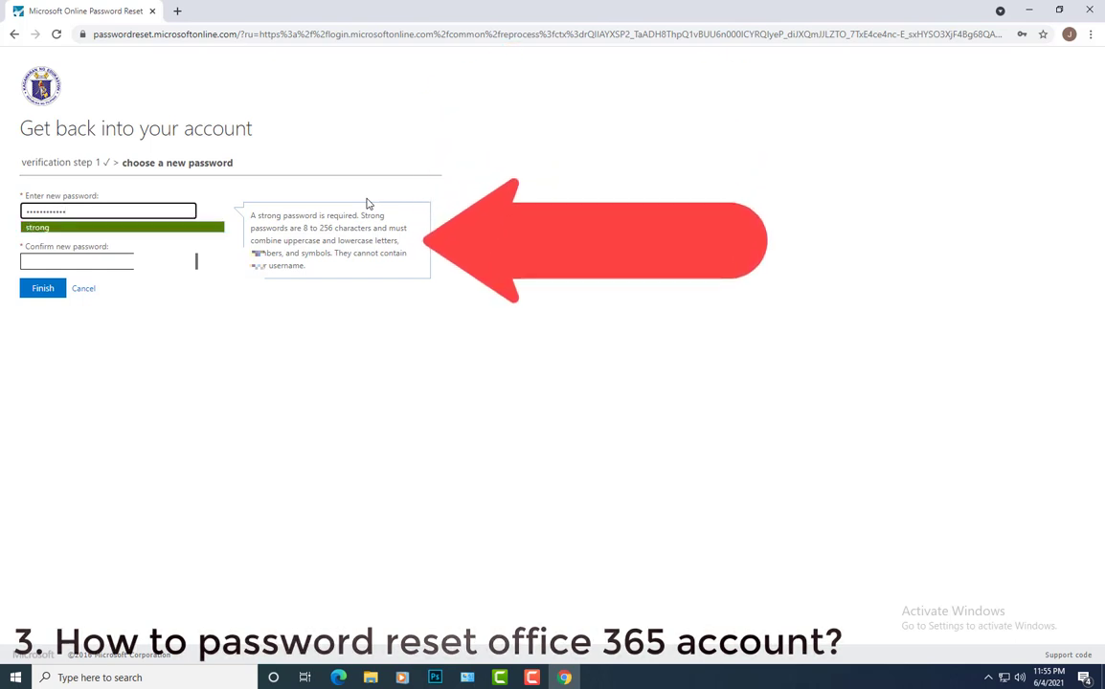
{"action": "left_click", "coordinate": [98, 260]}
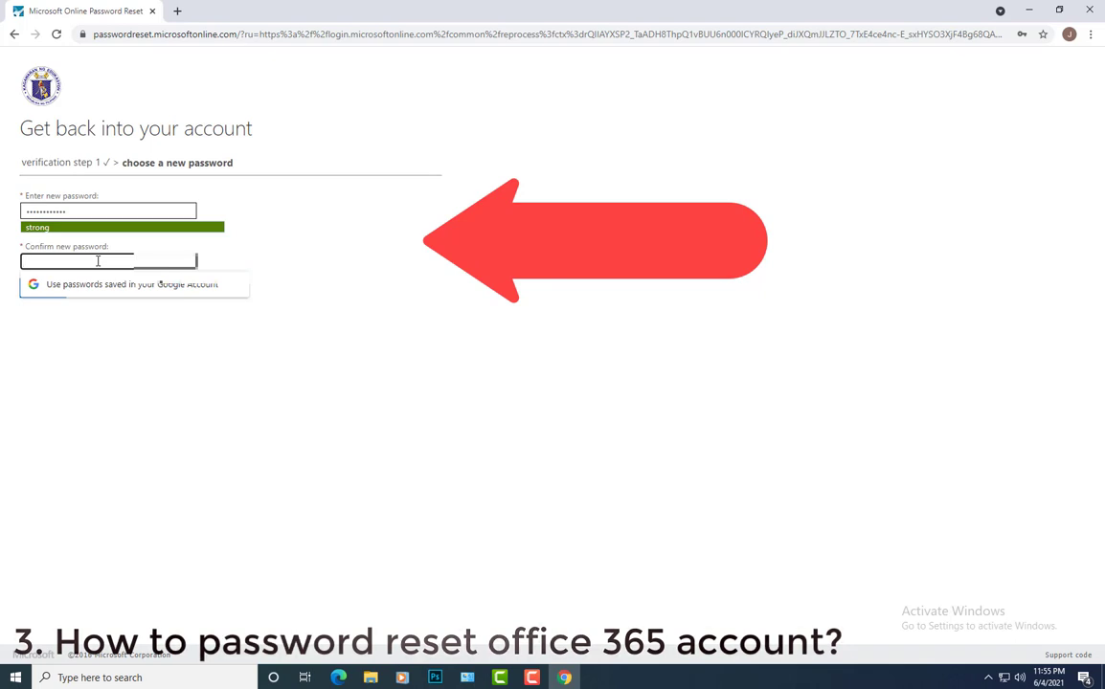
{"action": "type", "text": "•••••••"}
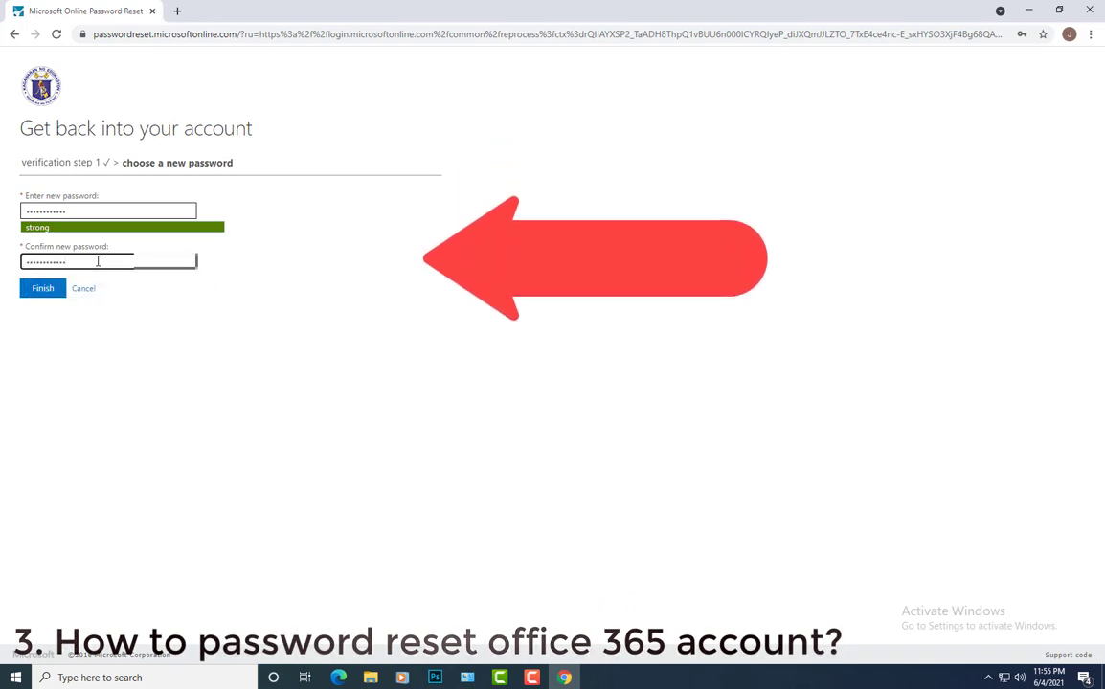
{"action": "left_click", "coordinate": [37, 295]}
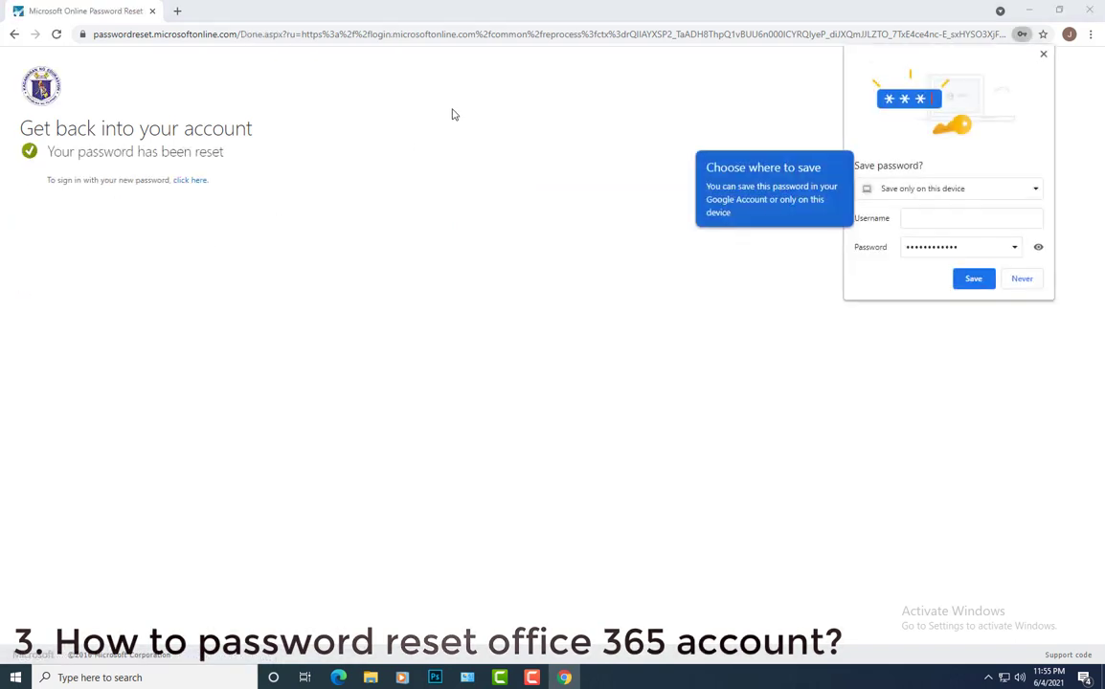
{"action": "left_click", "coordinate": [974, 278]}
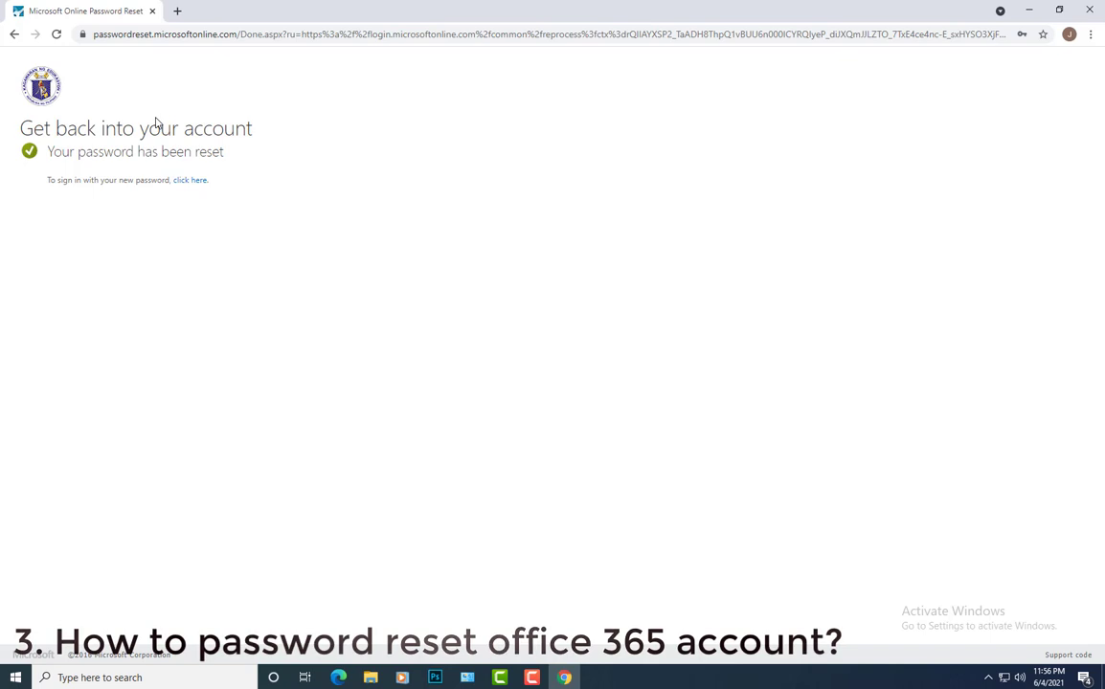
Sign back in to the account with the new password and stay signed in
{"action": "left_click", "coordinate": [191, 180]}
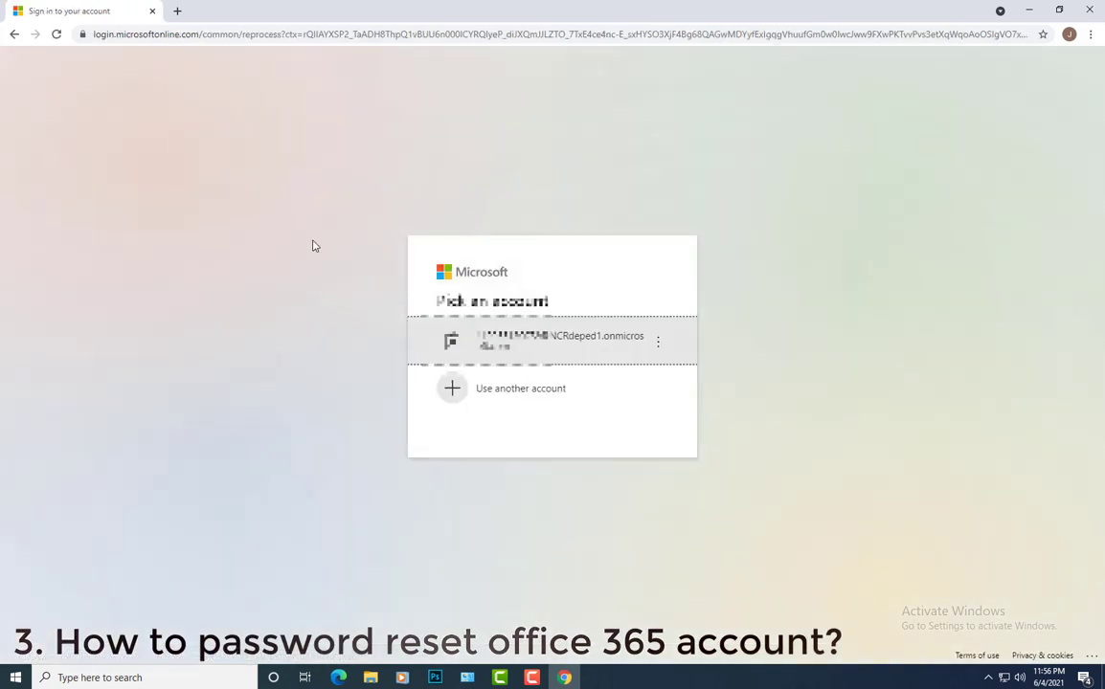
{"action": "left_click", "coordinate": [537, 344]}
{"action": "type", "text": "••••••••••••"}
{"action": "key", "text": "Return"}
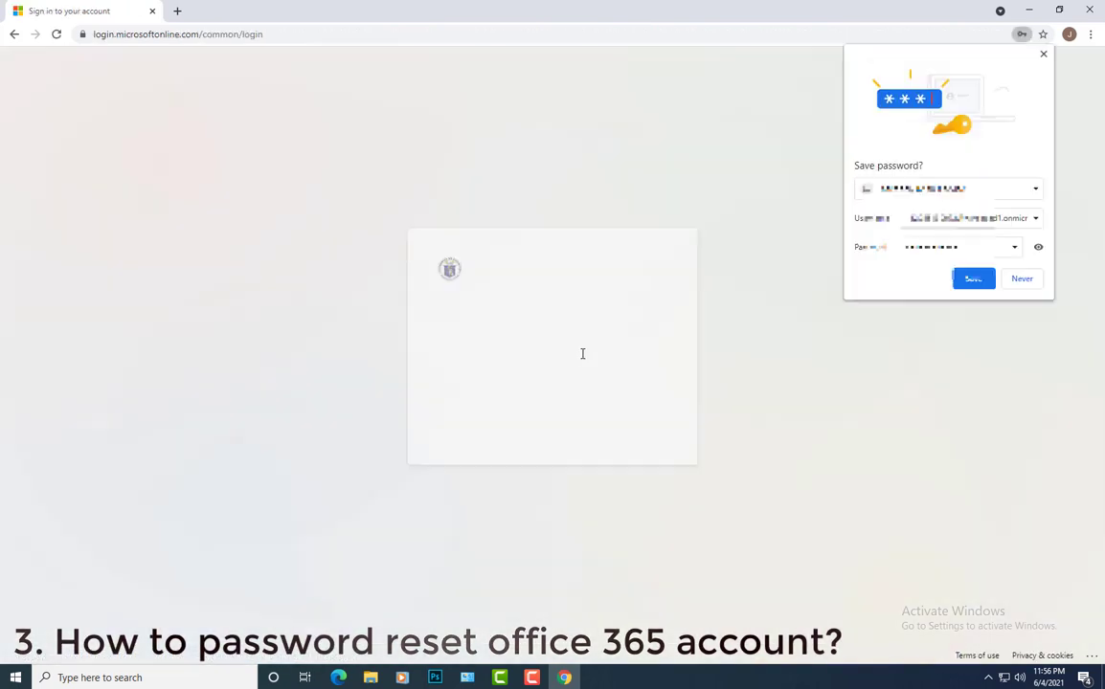
{"action": "left_click", "coordinate": [632, 427]}
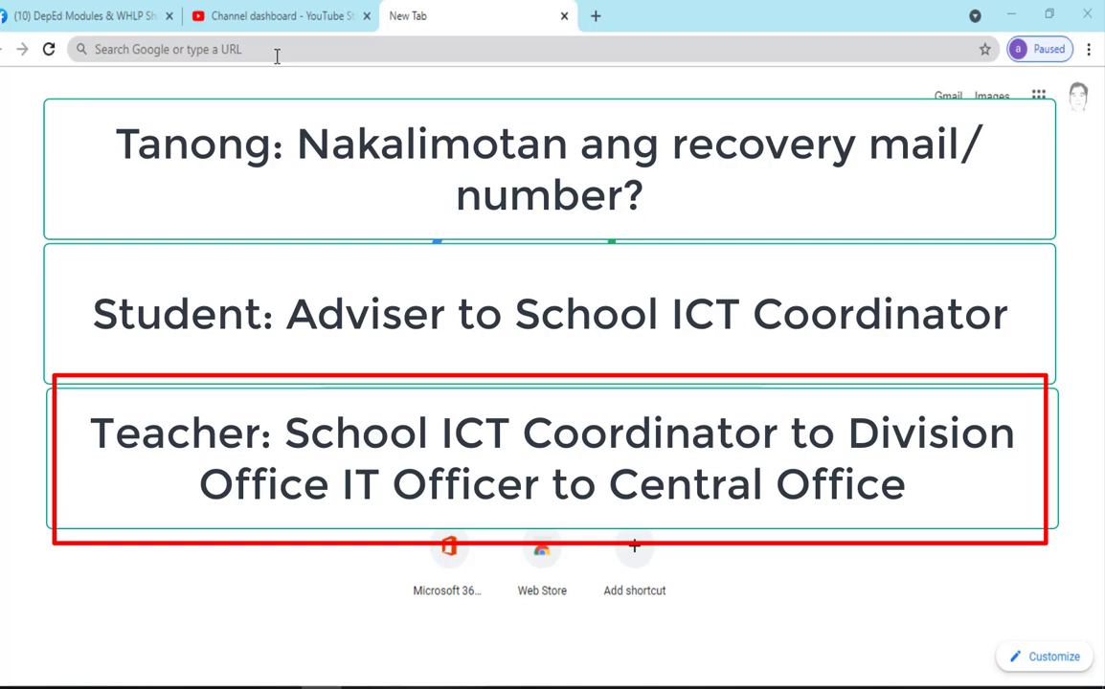
Put the cursor in the new tab's address bar to enter a web address
{"action": "left_click", "coordinate": [277, 57]}
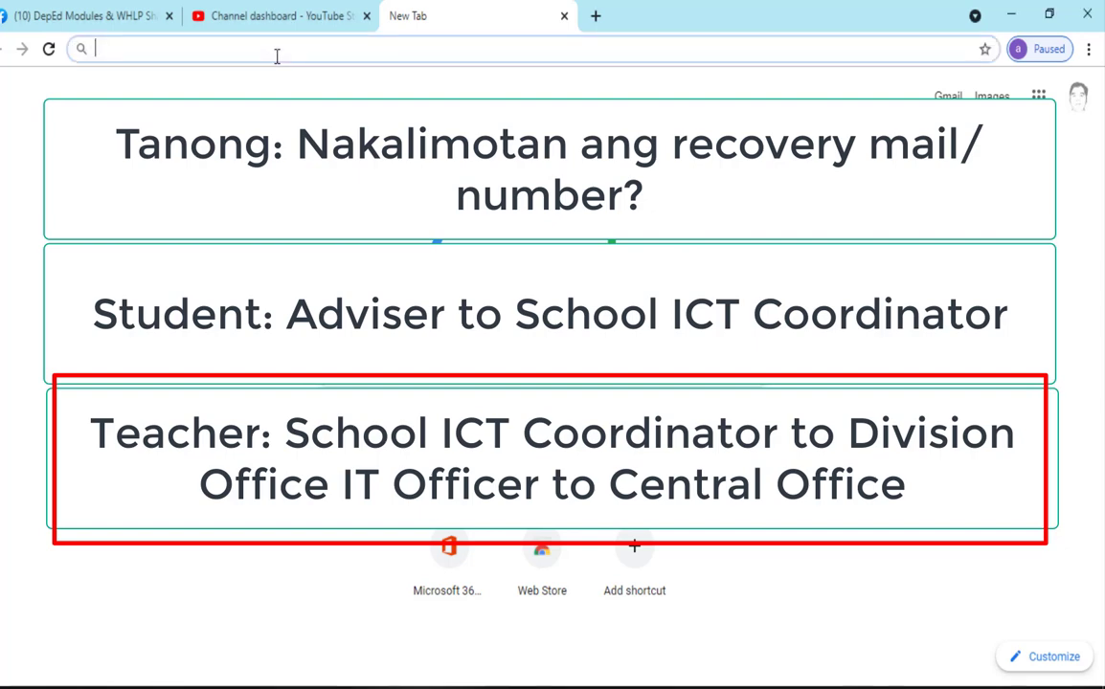
Go to office.com/signin and sign in with the saved school account, staying signed in
{"action": "left_click", "coordinate": [277, 57]}
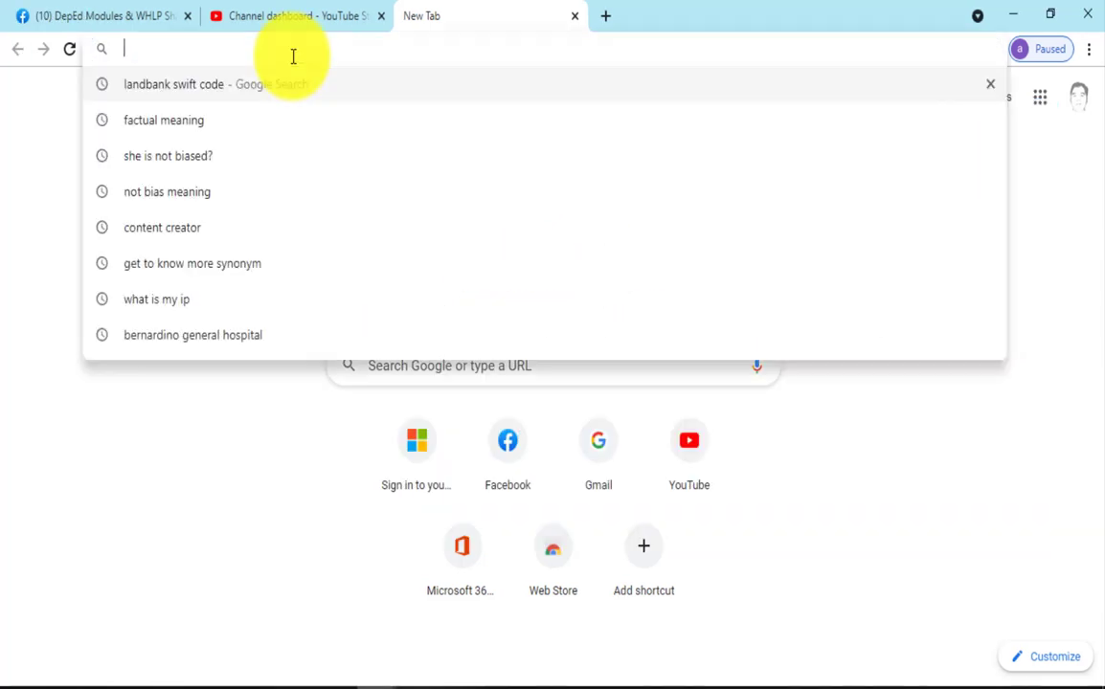
{"action": "type", "text": "office"}
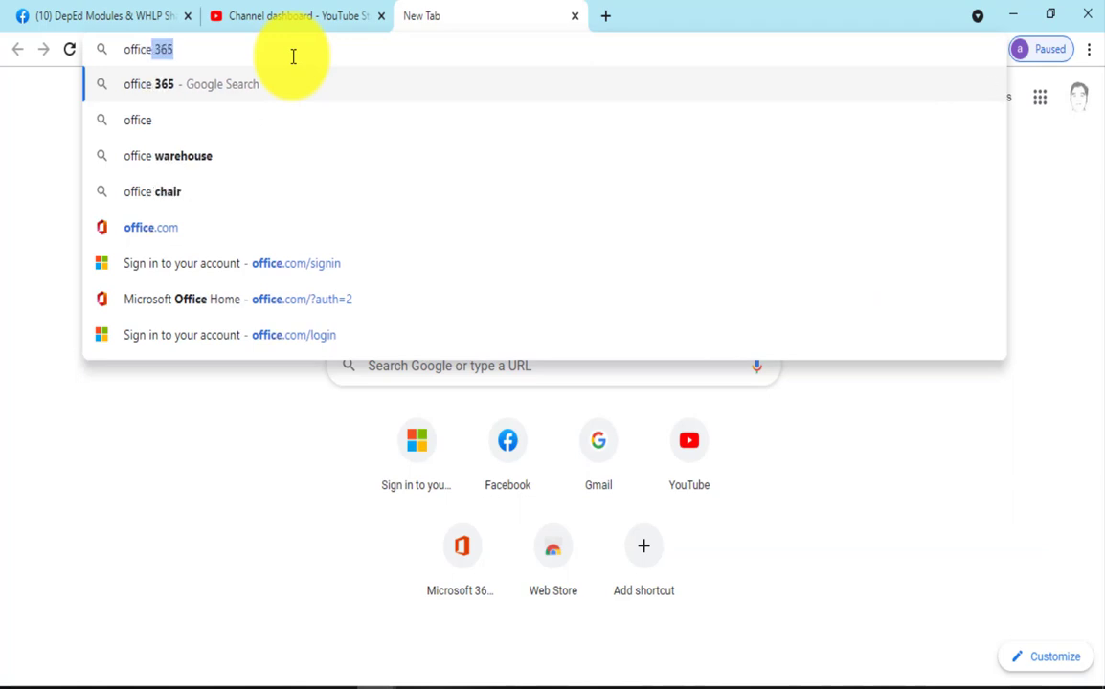
{"action": "type", "text": ".com/signi"}
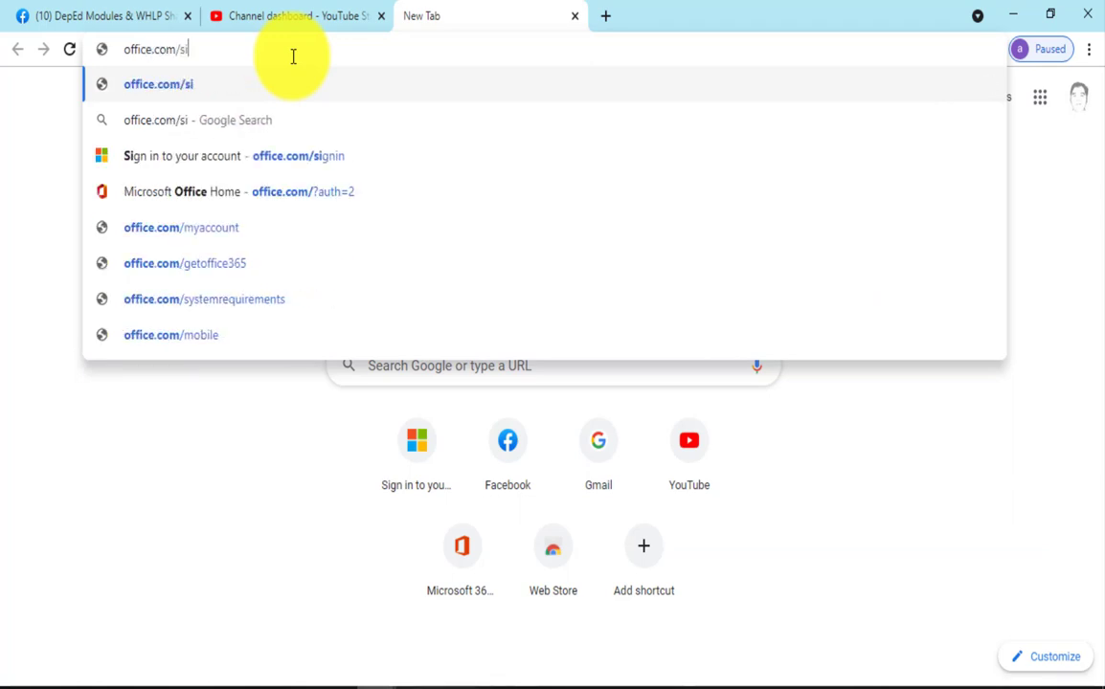
{"action": "type", "text": "n"}
{"action": "key", "text": "Return"}
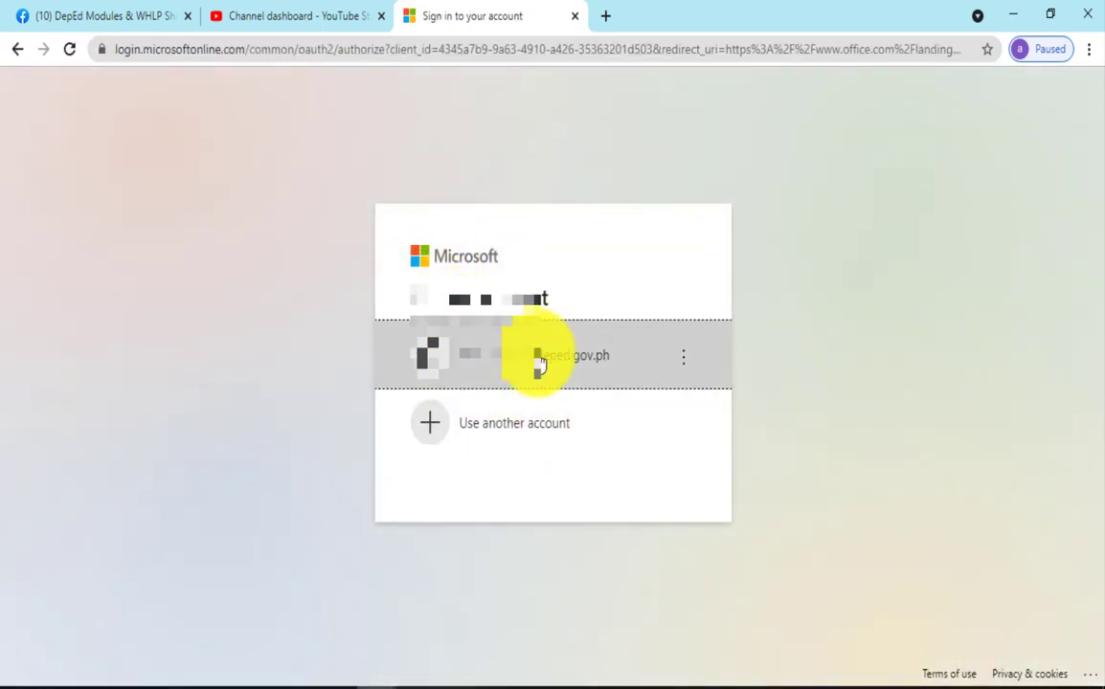
{"action": "left_click", "coordinate": [539, 364]}
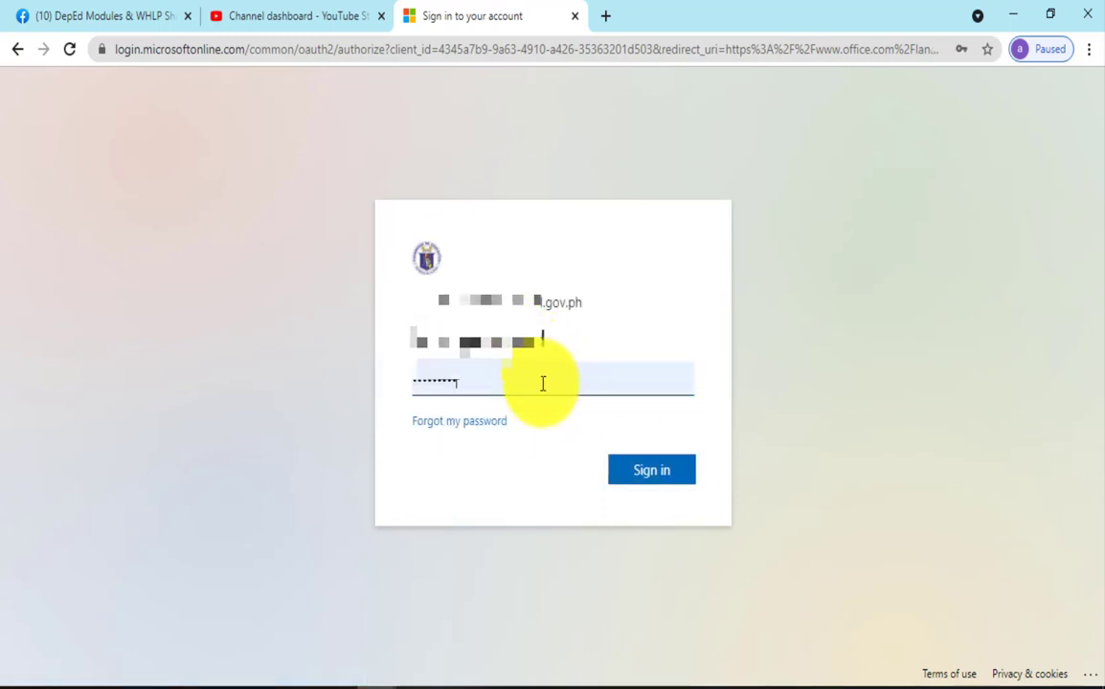
{"action": "left_click", "coordinate": [631, 476]}
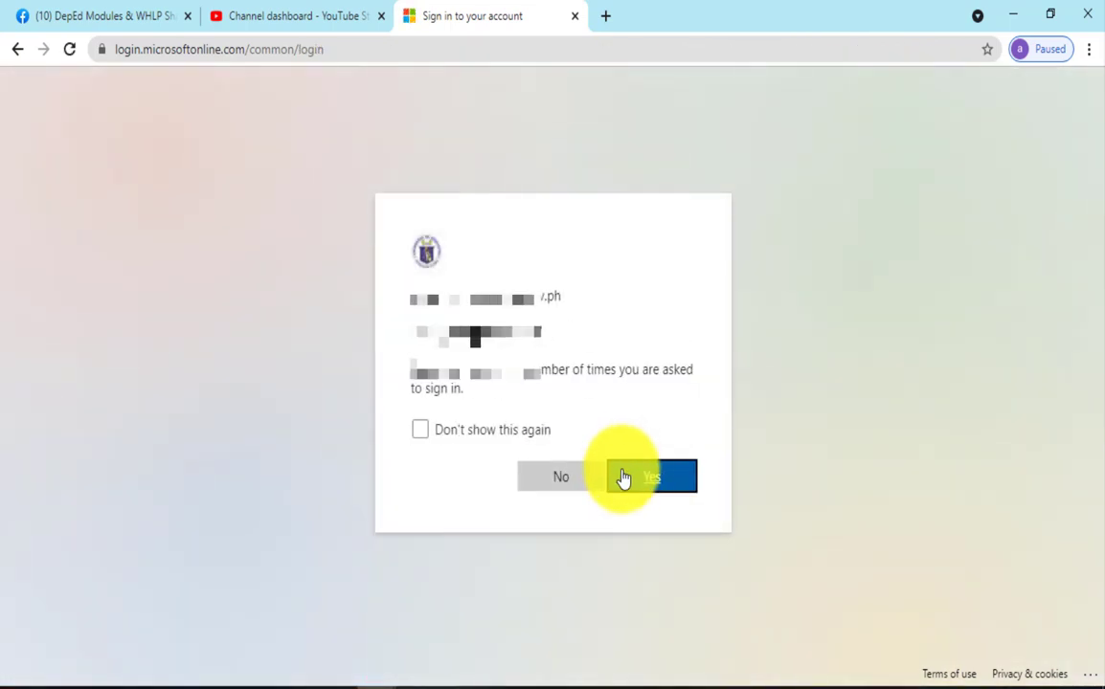
{"action": "left_click", "coordinate": [630, 481]}
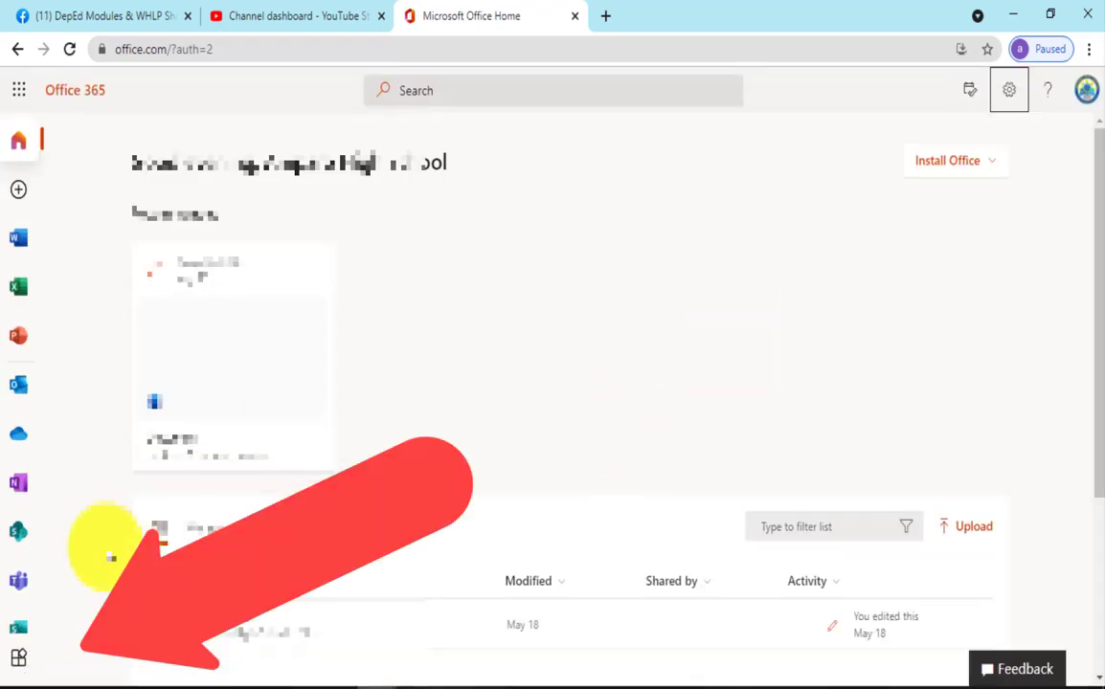
Launch the Admin app from the Office 365 All Apps list
{"action": "left_click", "coordinate": [21, 661]}
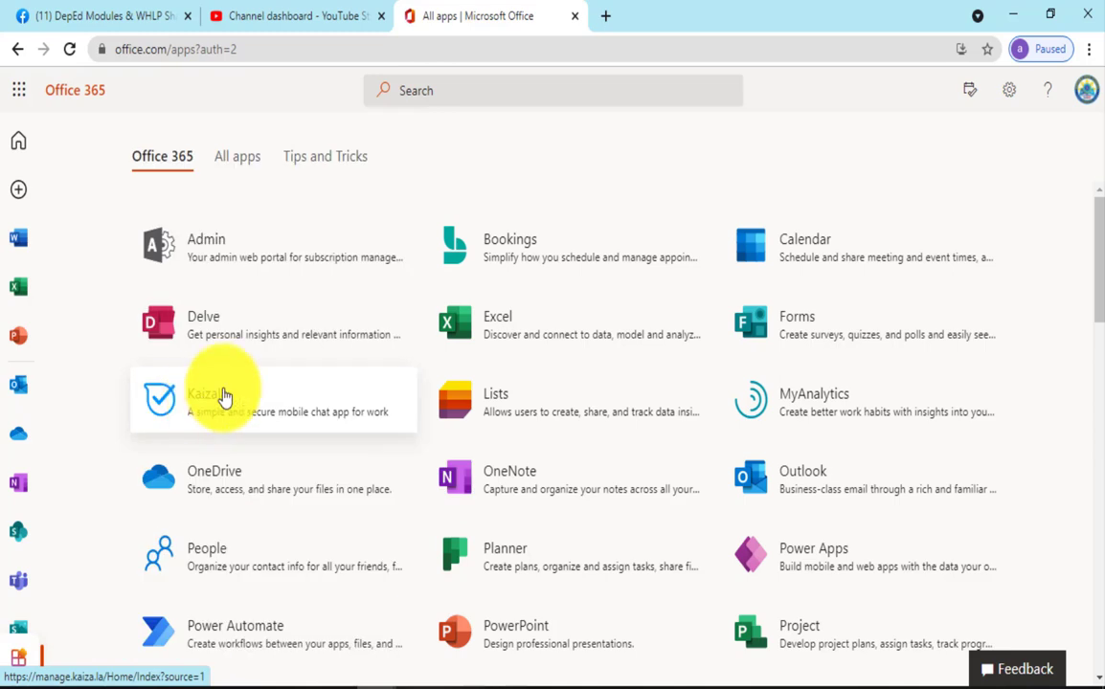
{"action": "left_click", "coordinate": [211, 250]}
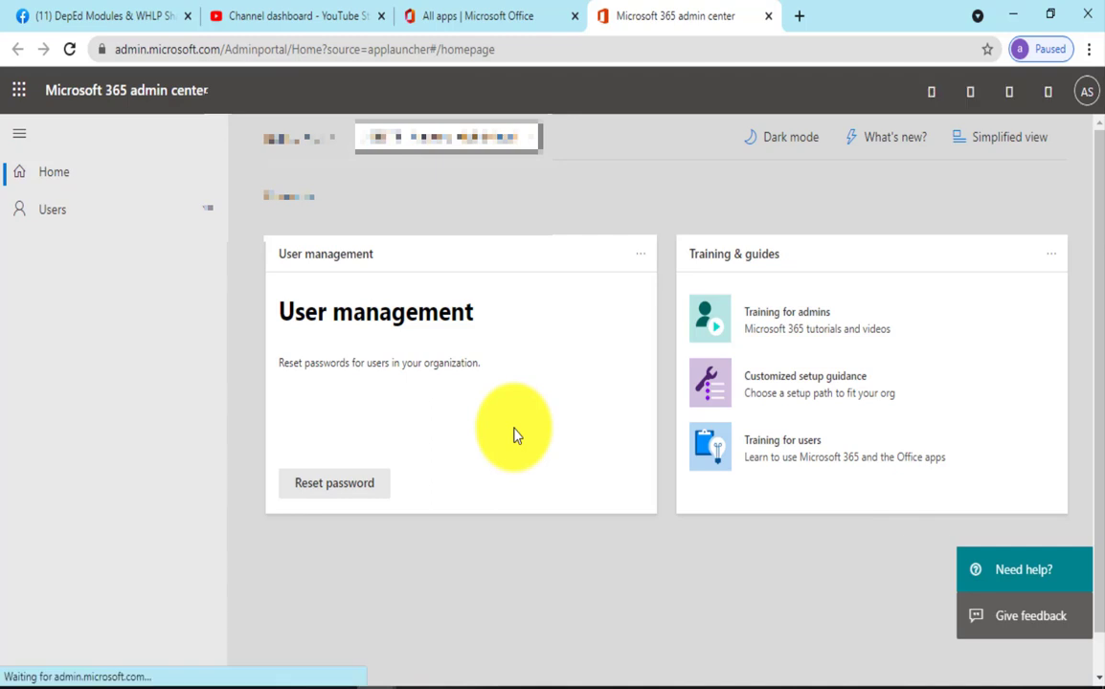
Start Reset password, search for the user by name, and select the matching account
{"action": "left_click", "coordinate": [353, 494]}
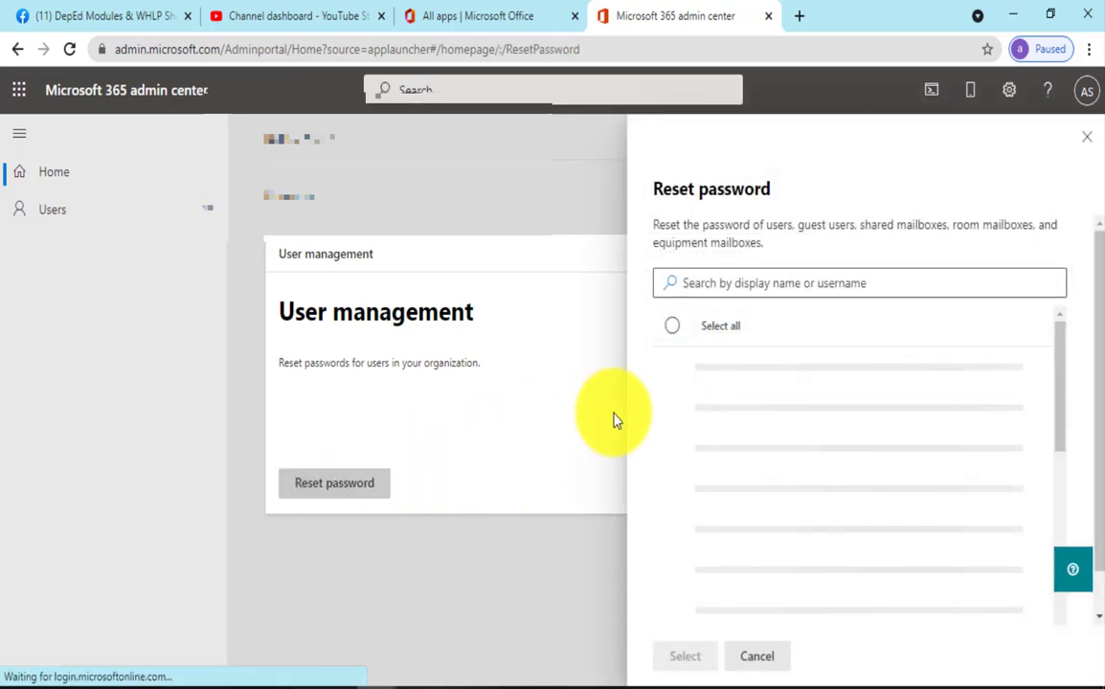
{"action": "left_click", "coordinate": [733, 286]}
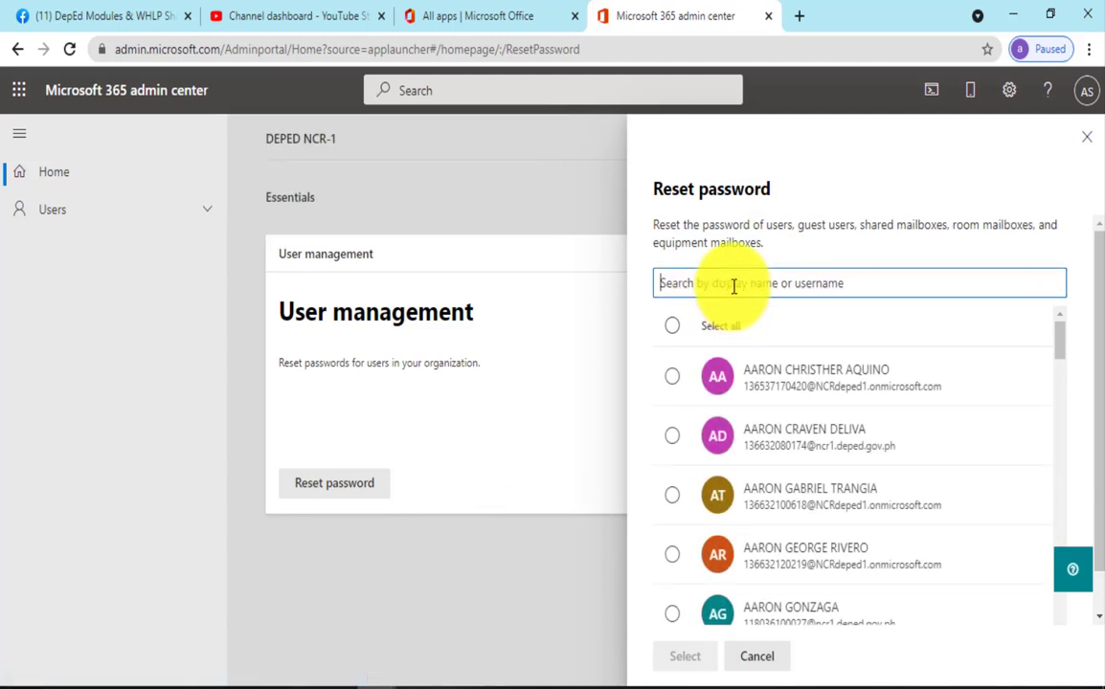
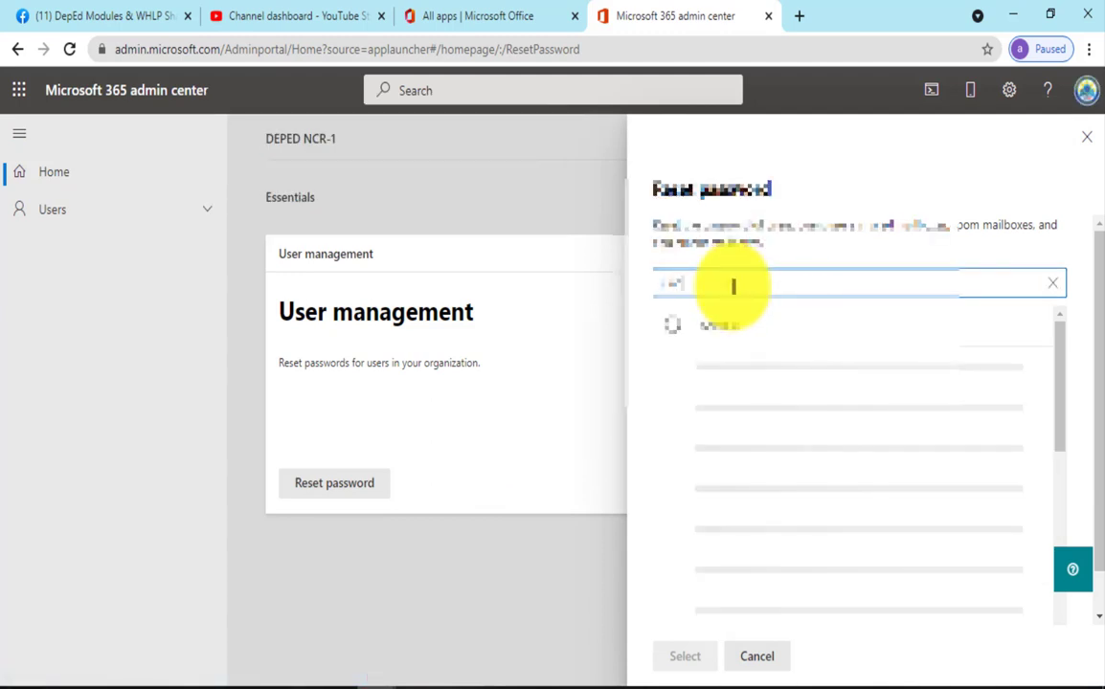
{"action": "key", "text": "BackSpace"}
{"action": "key", "text": "BackSpace"}
{"action": "key", "text": "BackSpace"}
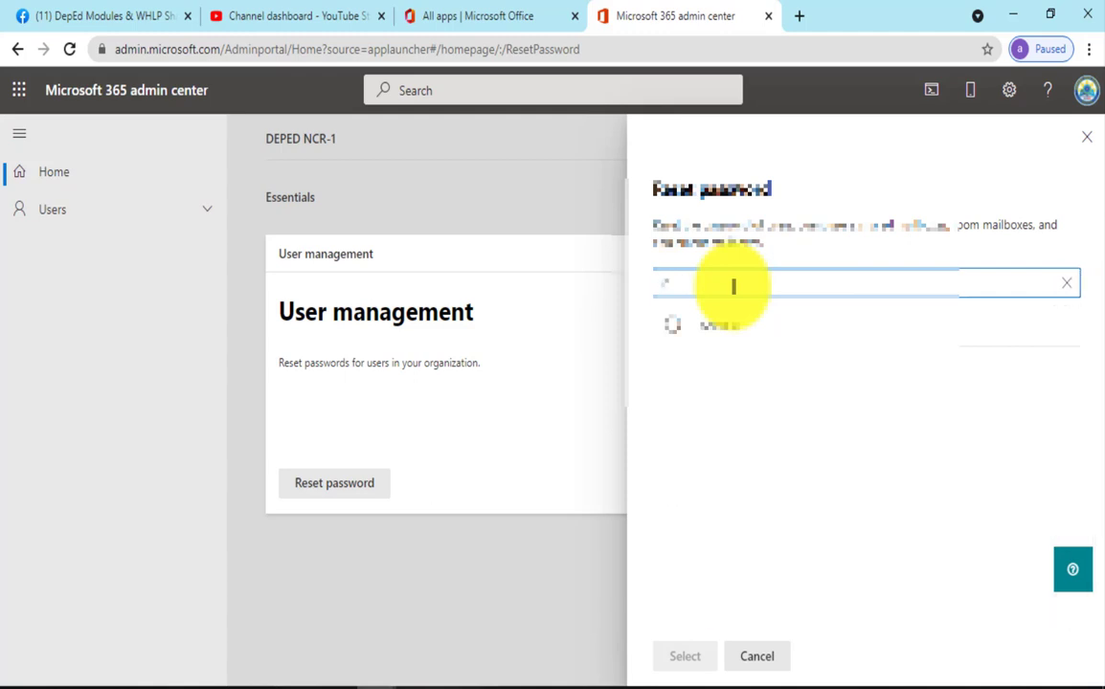
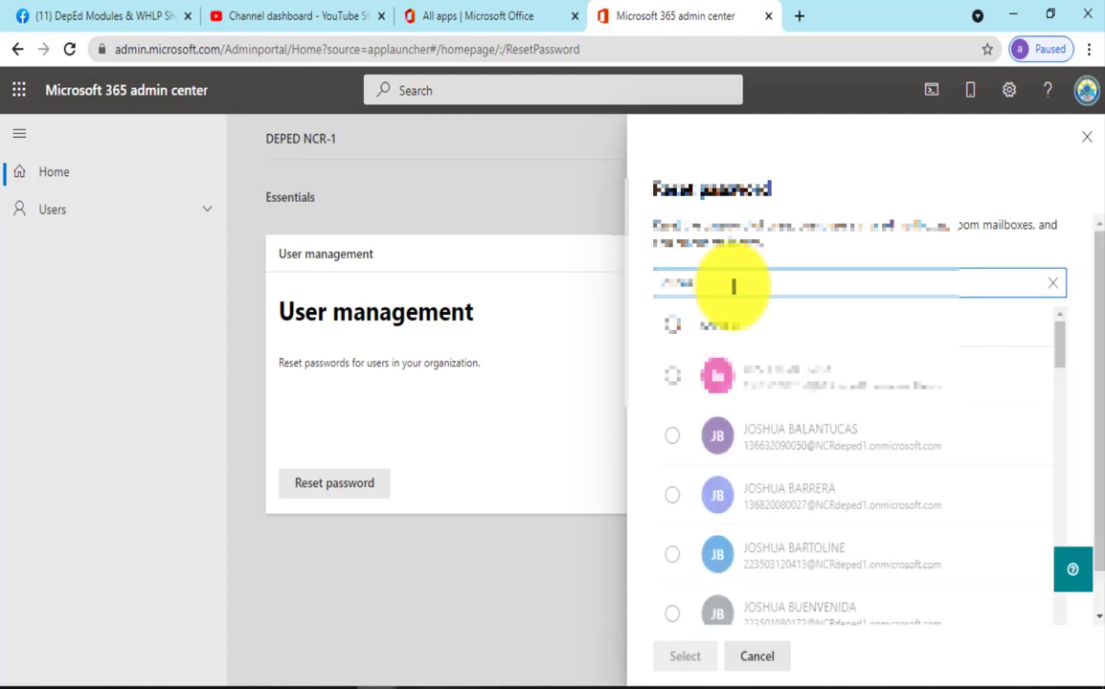
{"action": "left_click", "coordinate": [747, 383]}
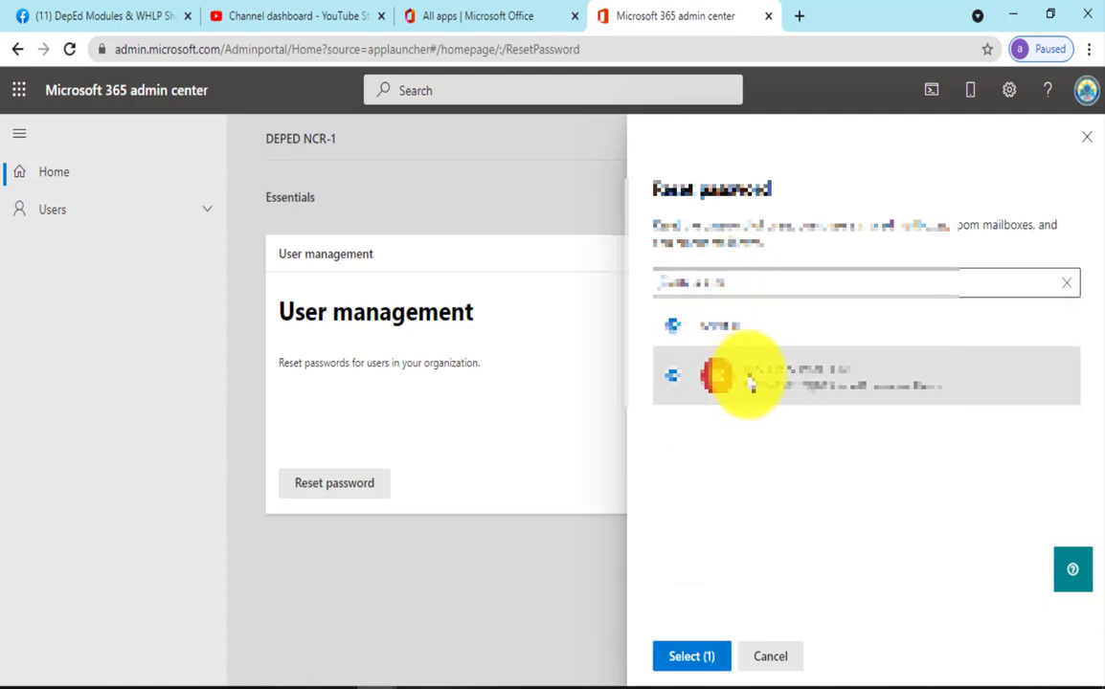
{"action": "left_click", "coordinate": [713, 661]}
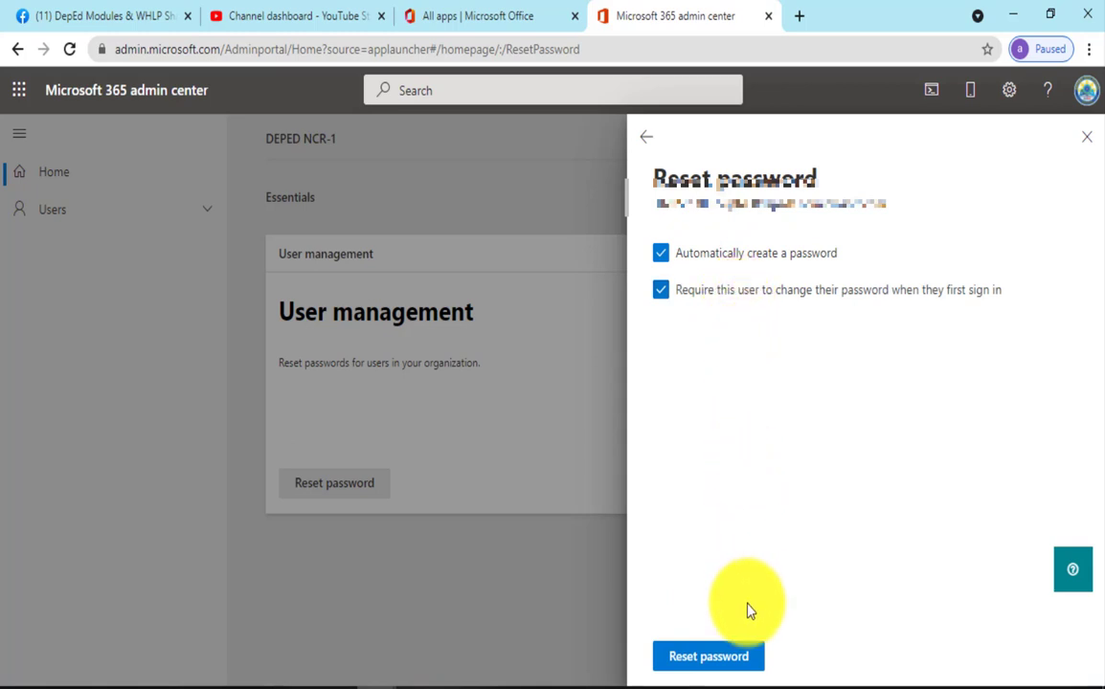
Reset the user's password, copy the generated temporary password, and email the sign-in details to yourself
{"action": "left_click", "coordinate": [740, 660]}
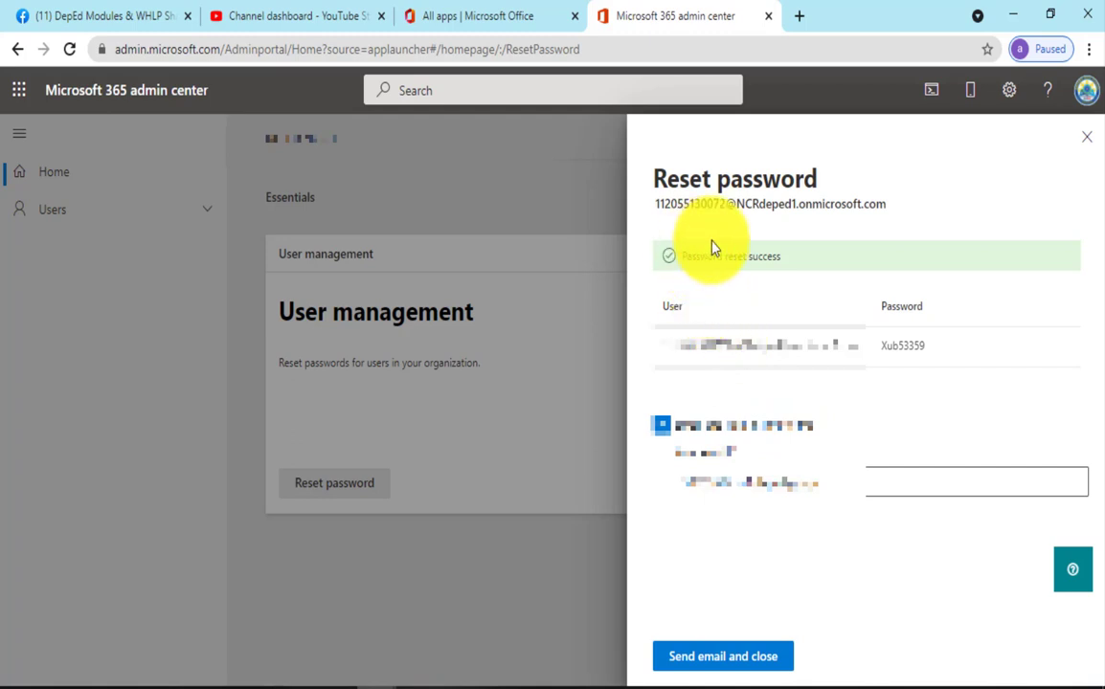
{"action": "double_click", "coordinate": [906, 348]}
{"action": "right_click", "coordinate": [906, 348]}
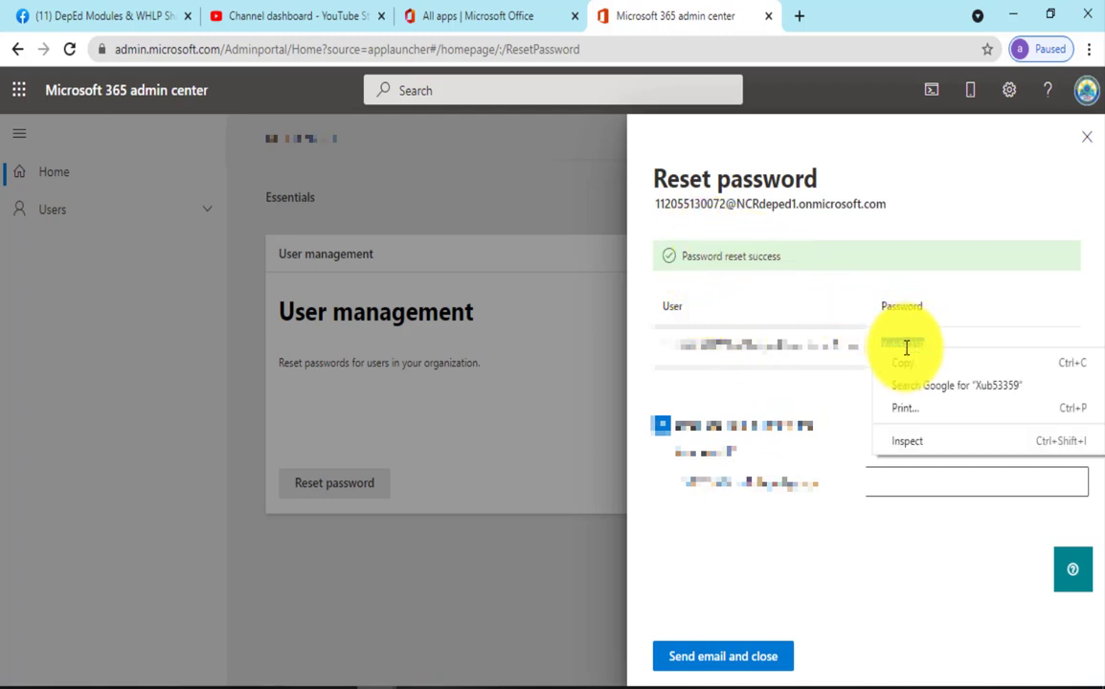
{"action": "left_click", "coordinate": [907, 368]}
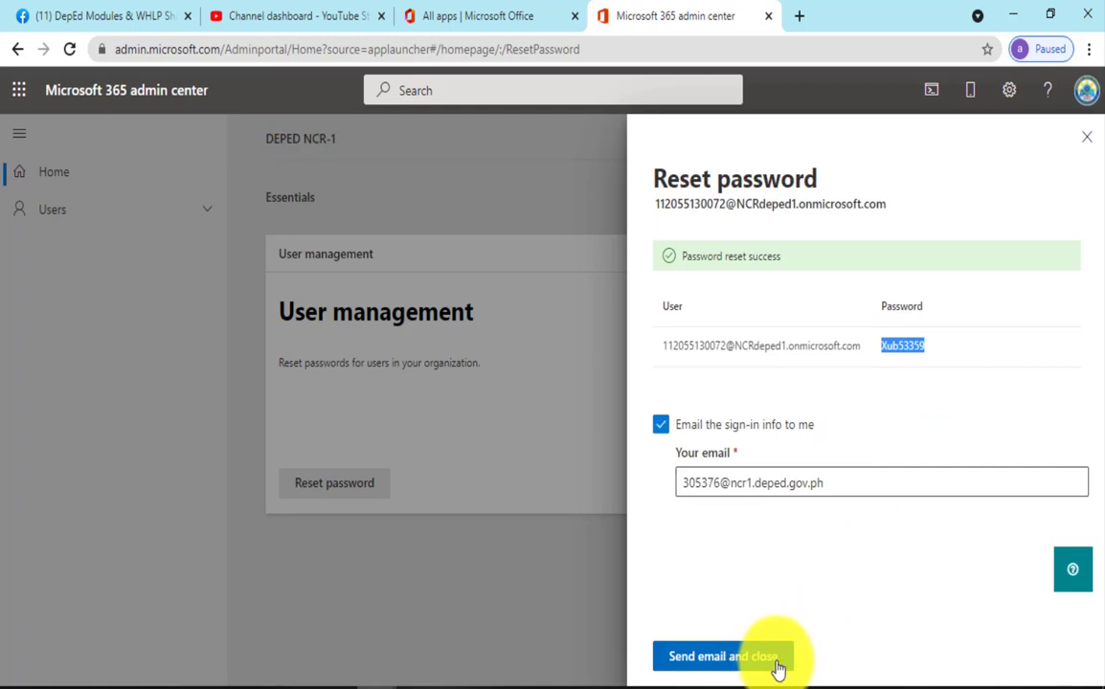
{"action": "left_click", "coordinate": [778, 667]}
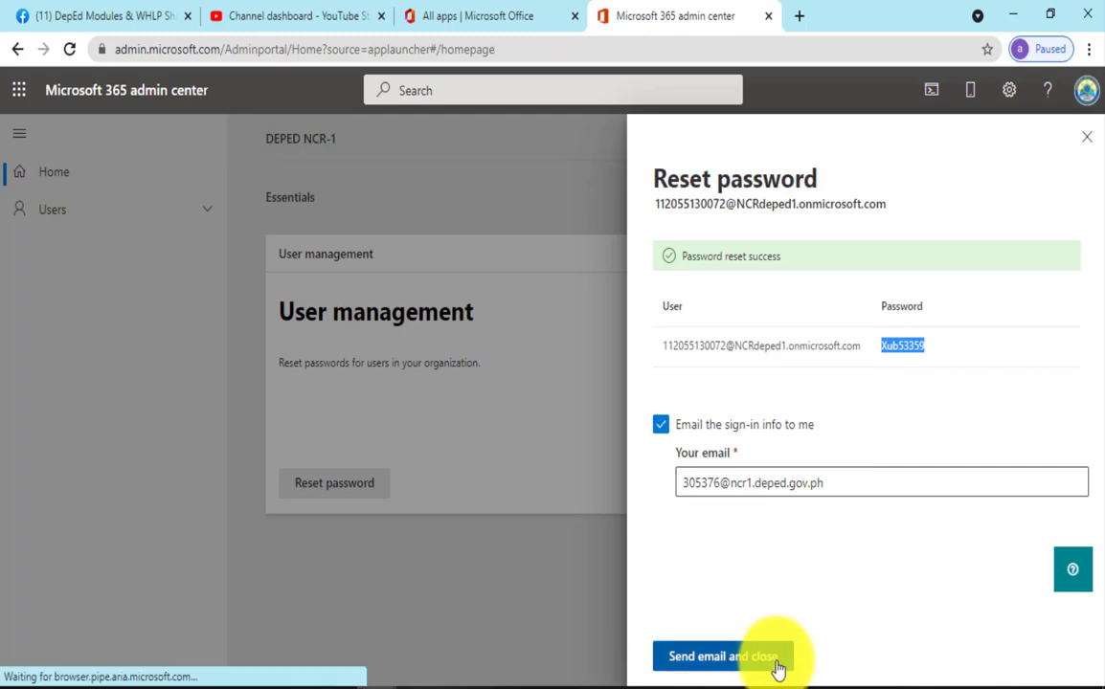